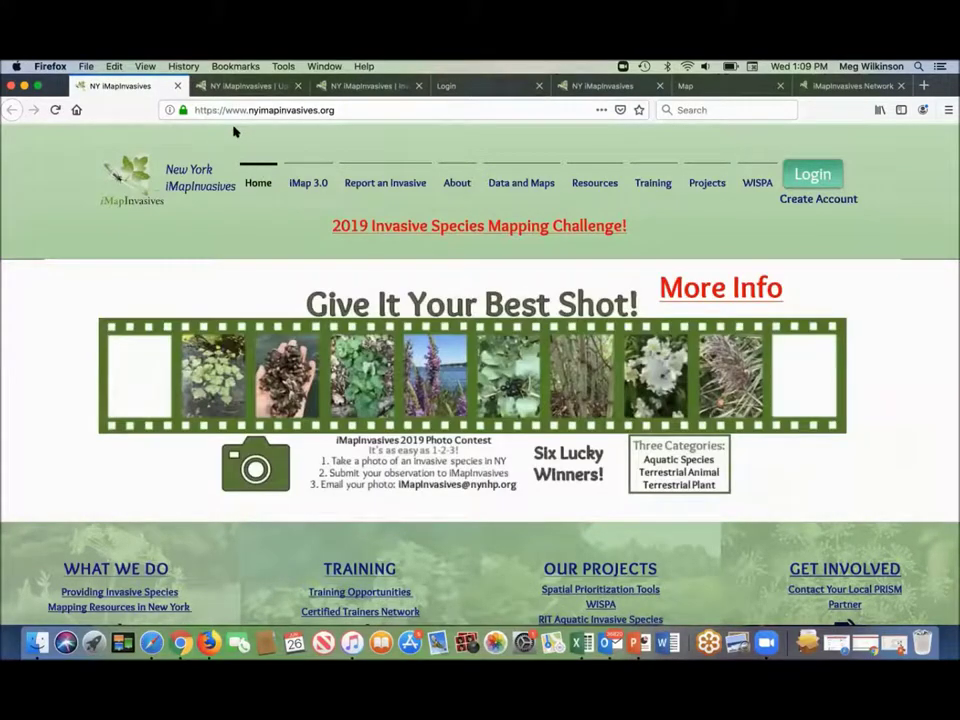
View the iMapInvasives trainings page and login page, ending on the 2019 Invasive Species Mapping Challenge page
{"action": "left_click", "coordinate": [242, 86]}
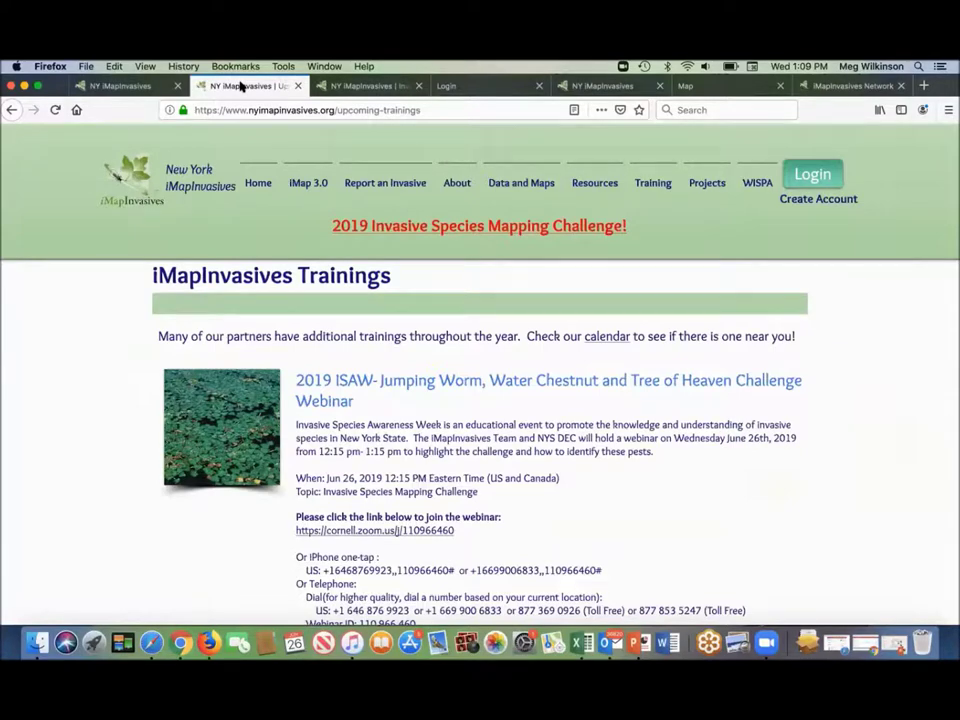
{"action": "left_click", "coordinate": [344, 89]}
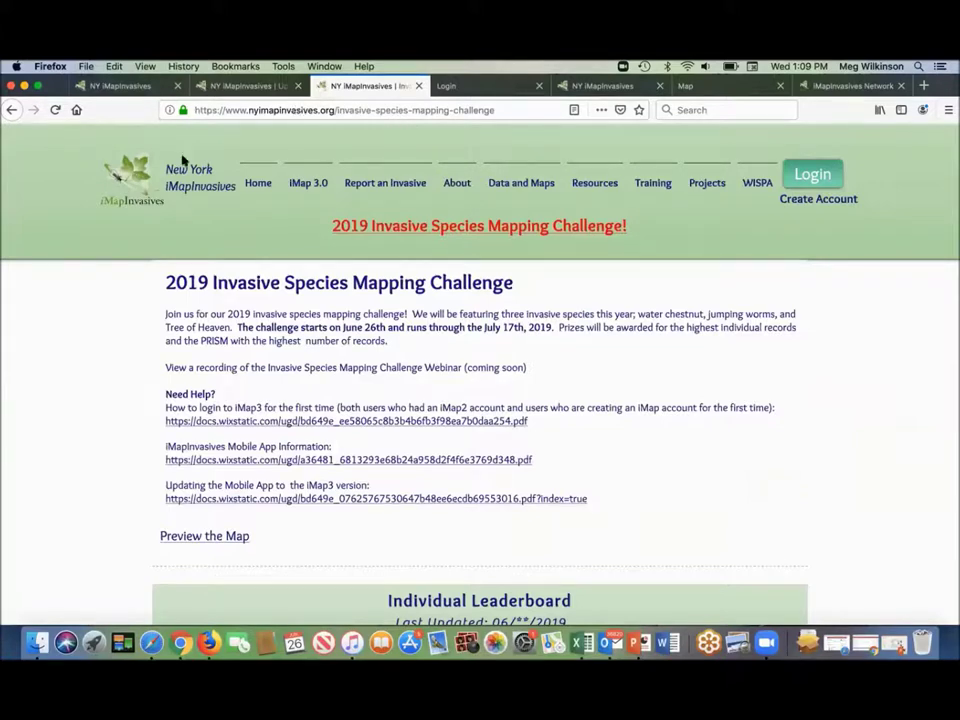
{"action": "left_click", "coordinate": [37, 86]}
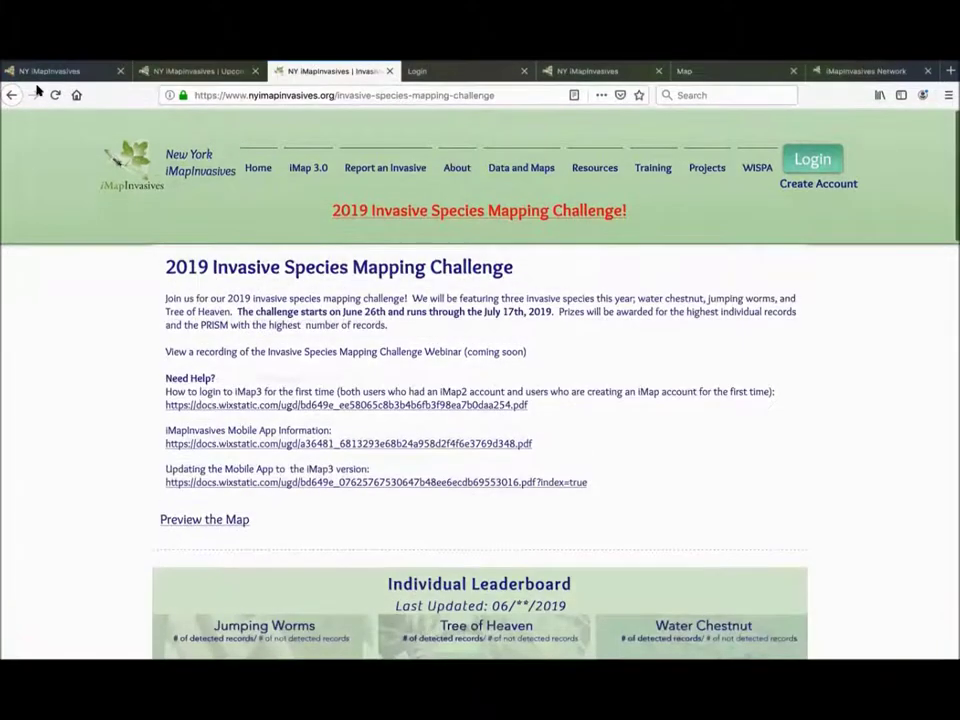
{"action": "left_click", "coordinate": [470, 79]}
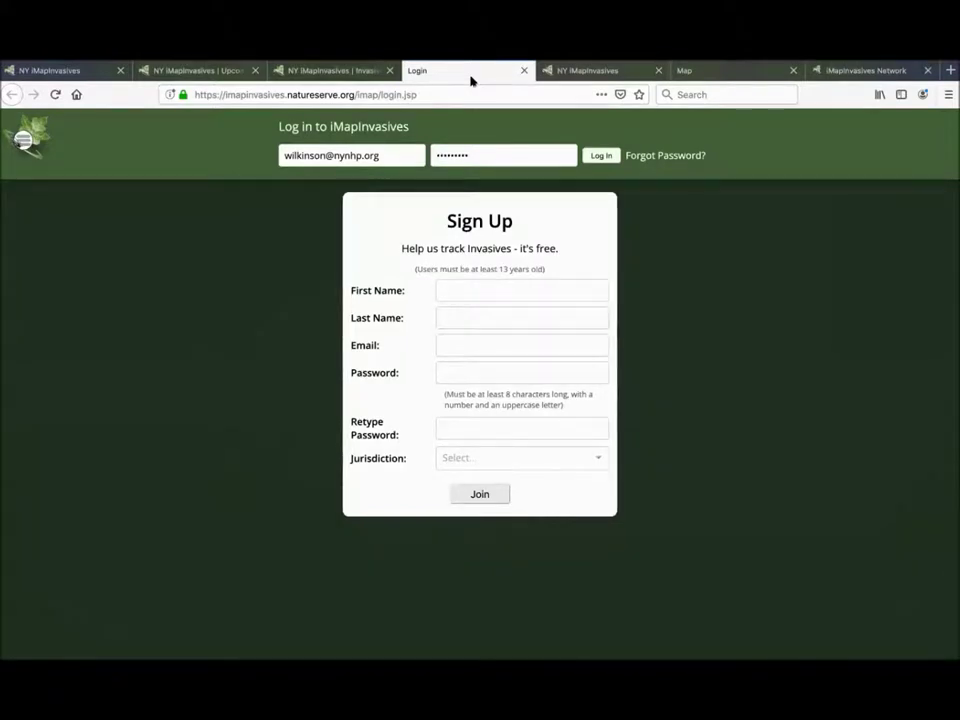
{"action": "left_click", "coordinate": [369, 78]}
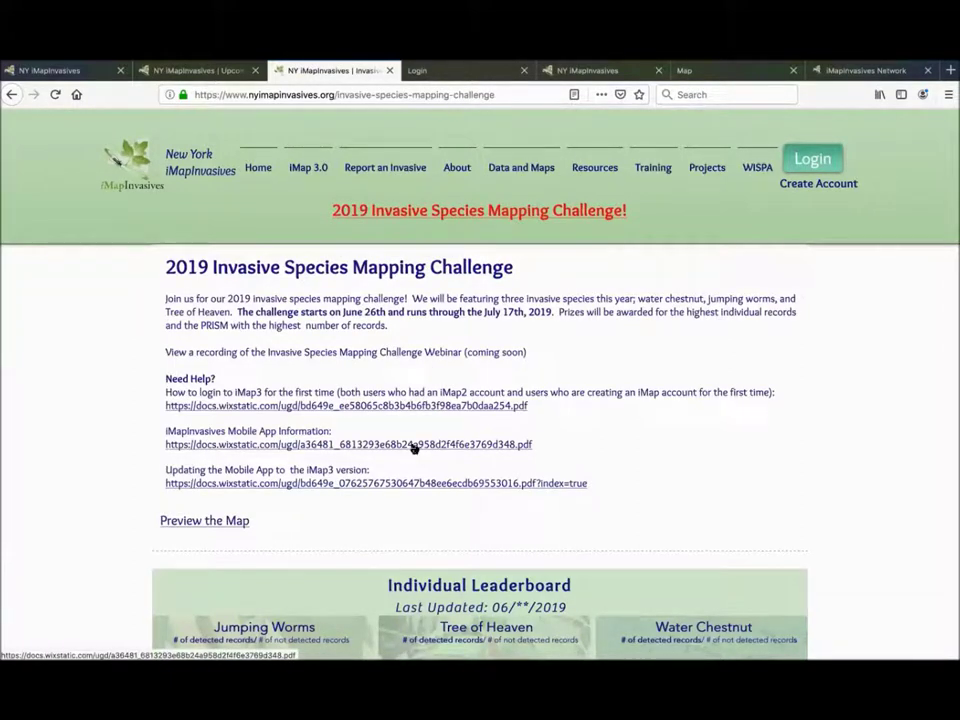
Open the PDF guide on how to log in to iMap3 for the first time in a new tab
{"action": "right_click", "coordinate": [459, 404]}
{"action": "left_click", "coordinate": [519, 408]}
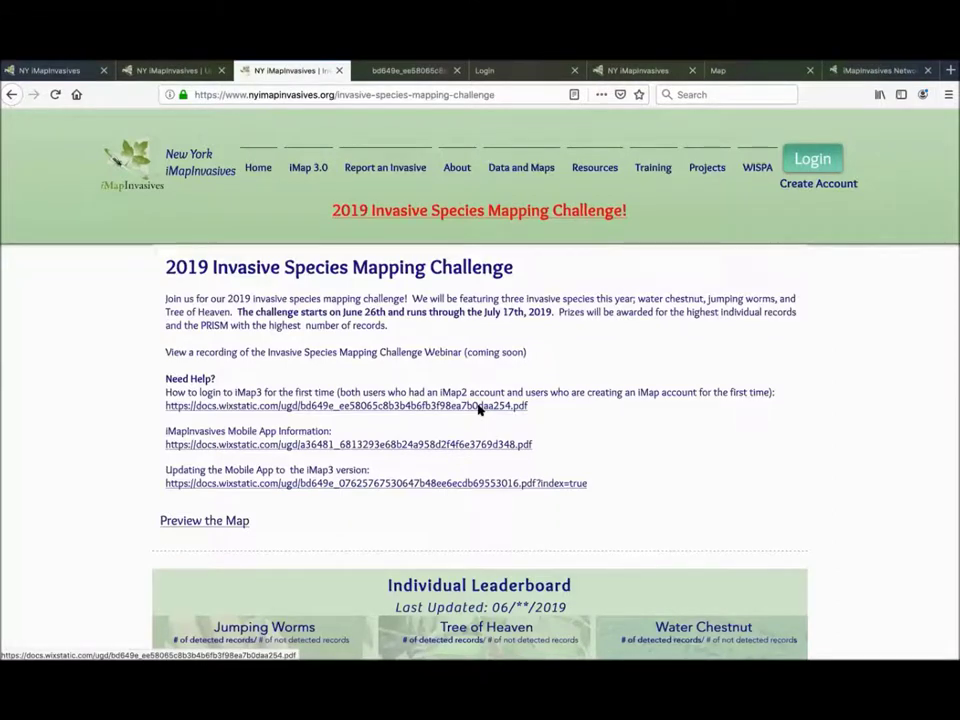
{"action": "left_click", "coordinate": [402, 405]}
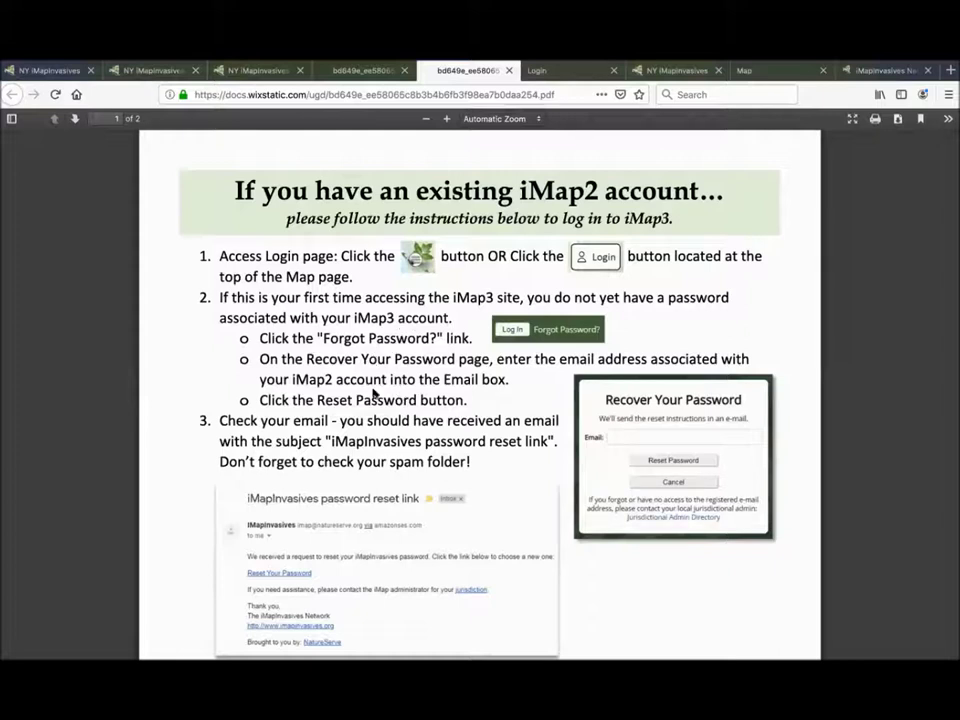
Read the PDF's login instructions for people with an existing iMap2 account and for people without one
{"action": "scroll", "coordinate": [365, 392], "scroll_direction": "down", "scroll_amount": 4}
{"action": "scroll", "coordinate": [373, 393], "scroll_direction": "down", "scroll_amount": 4}
{"action": "scroll", "coordinate": [373, 393], "scroll_direction": "up", "scroll_amount": 1}
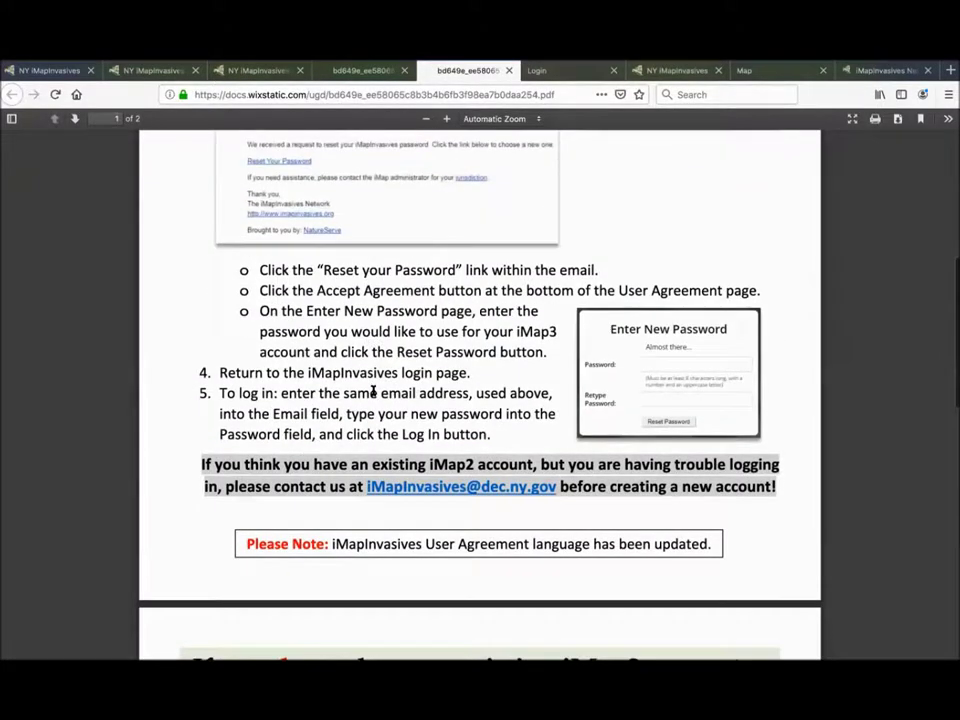
{"action": "scroll", "coordinate": [373, 393], "scroll_direction": "down", "scroll_amount": 1}
{"action": "scroll", "coordinate": [373, 391], "scroll_direction": "down", "scroll_amount": 1}
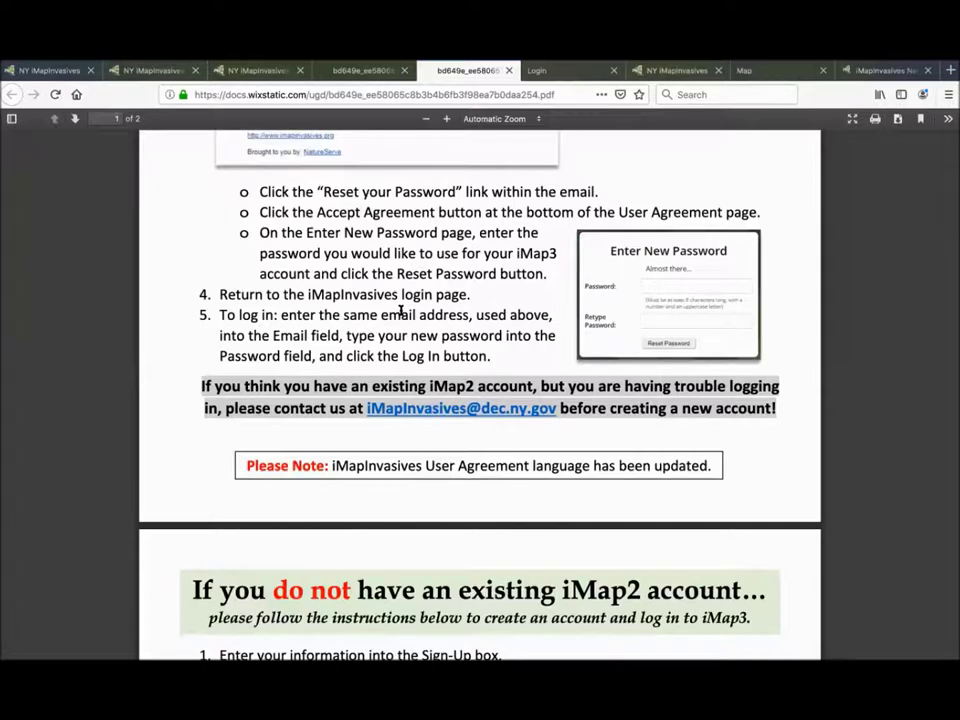
{"action": "scroll", "coordinate": [400, 312], "scroll_direction": "down", "scroll_amount": 3}
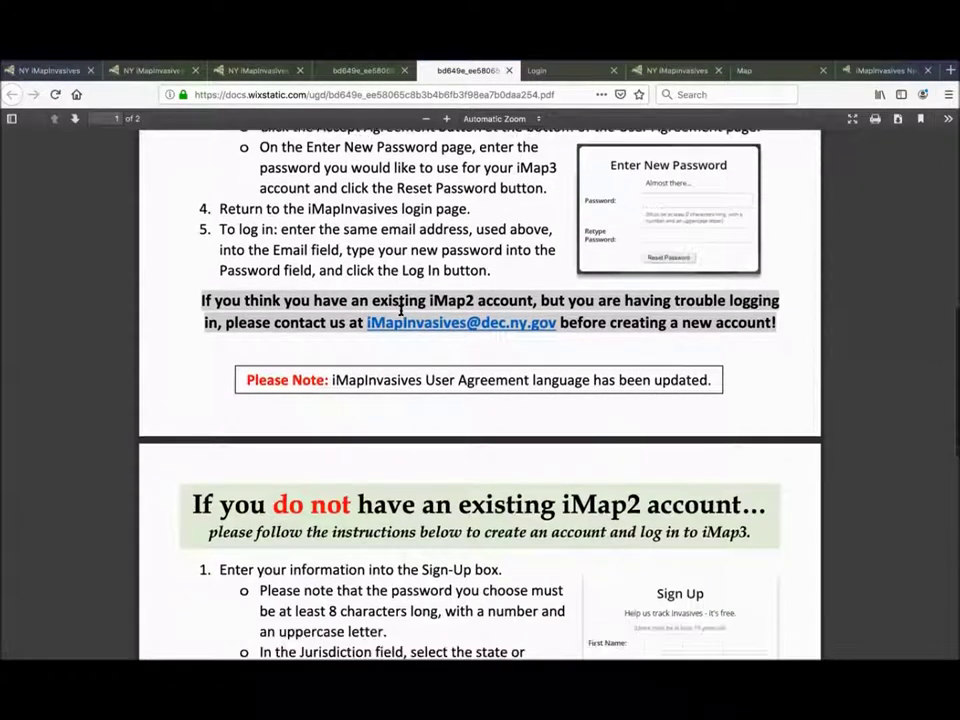
{"action": "scroll", "coordinate": [400, 312], "scroll_direction": "down", "scroll_amount": 7}
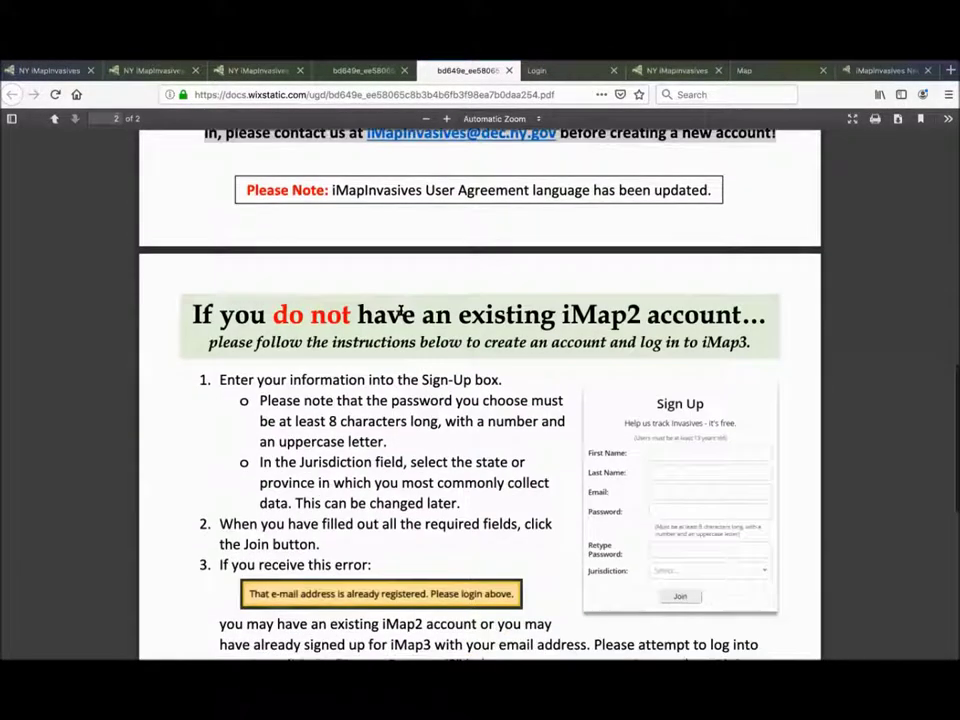
{"action": "scroll", "coordinate": [400, 311], "scroll_direction": "down", "scroll_amount": 1}
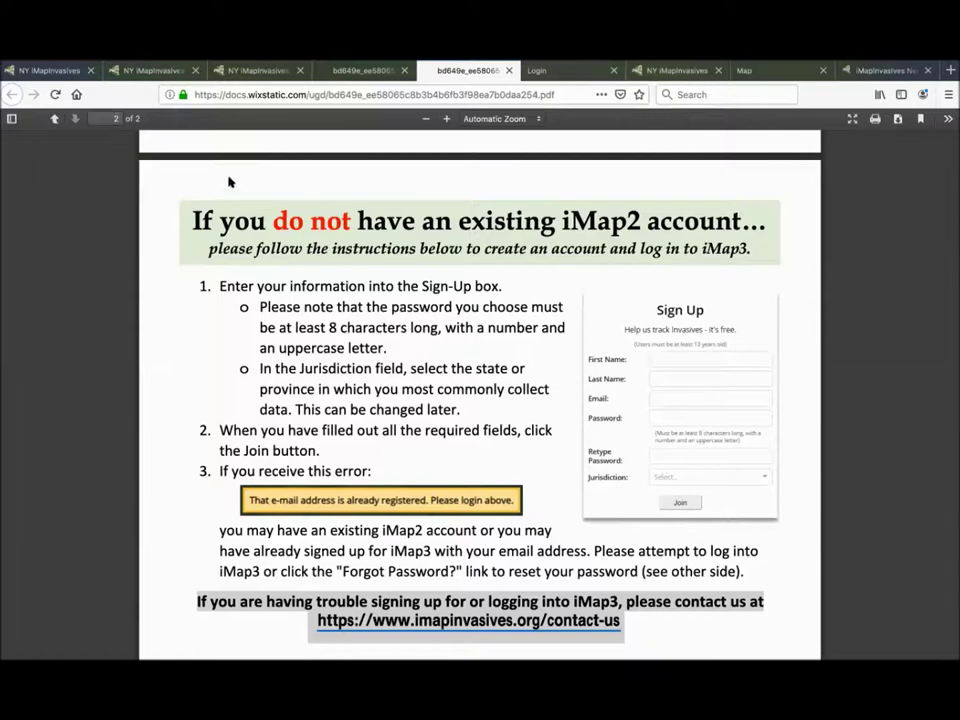
Return to the trainings page and view the iMapInvasives login and sign-up page from there
{"action": "left_click", "coordinate": [148, 72]}
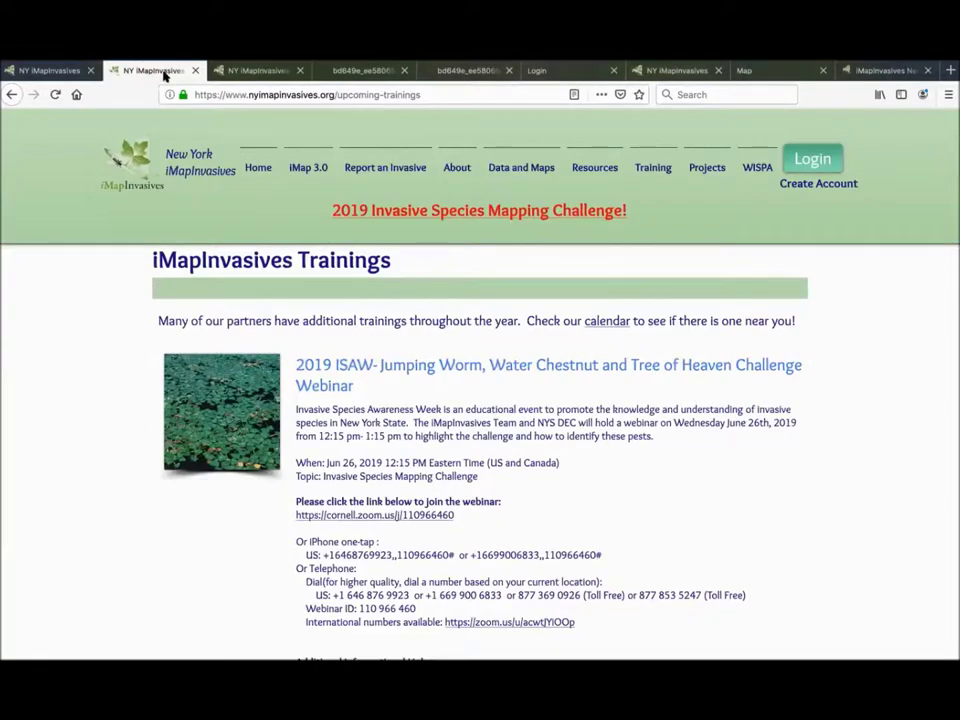
{"action": "left_click", "coordinate": [808, 157]}
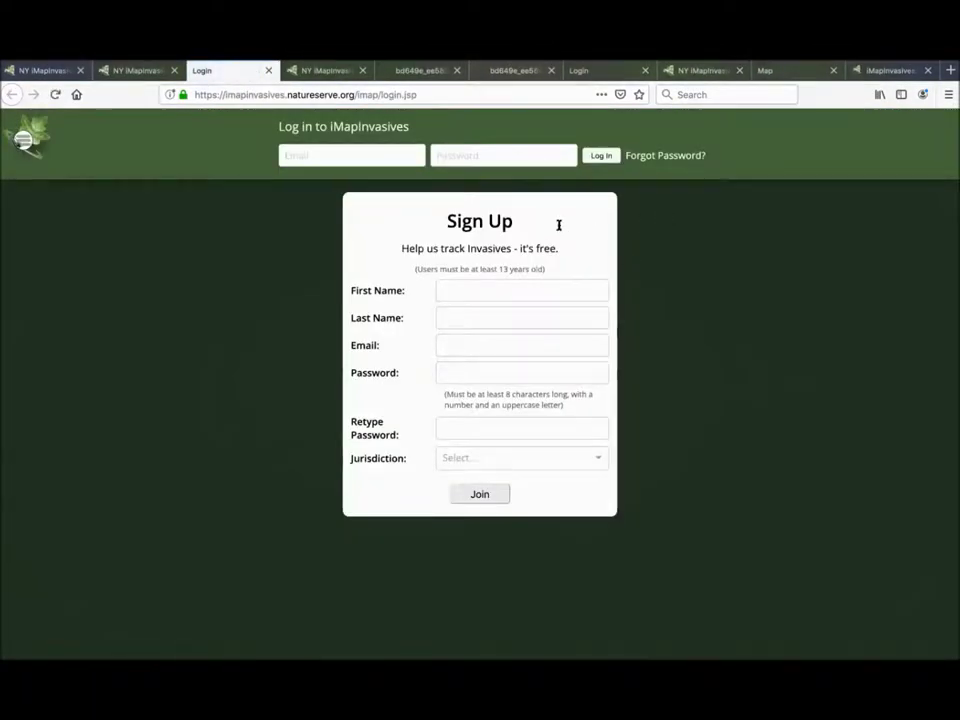
{"action": "left_click", "coordinate": [316, 72]}
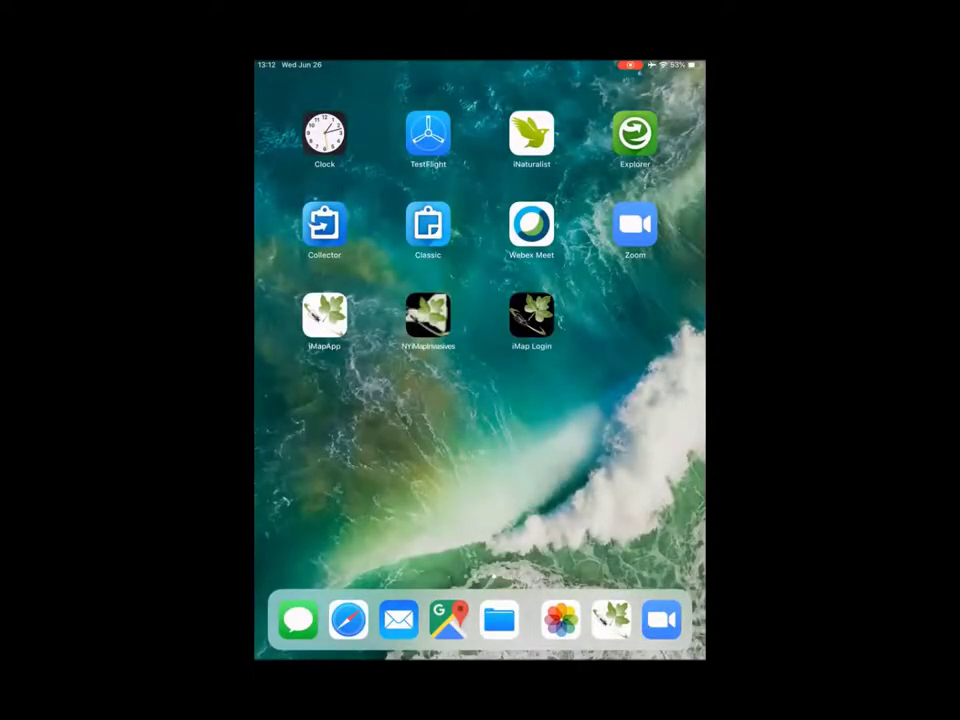
On the iPad, browse the home screens and open the saved image of the iMapInvasives Preferences page in Photos
{"action": "left_click_drag", "start_coordinate": [350, 420], "coordinate": [620, 420]}
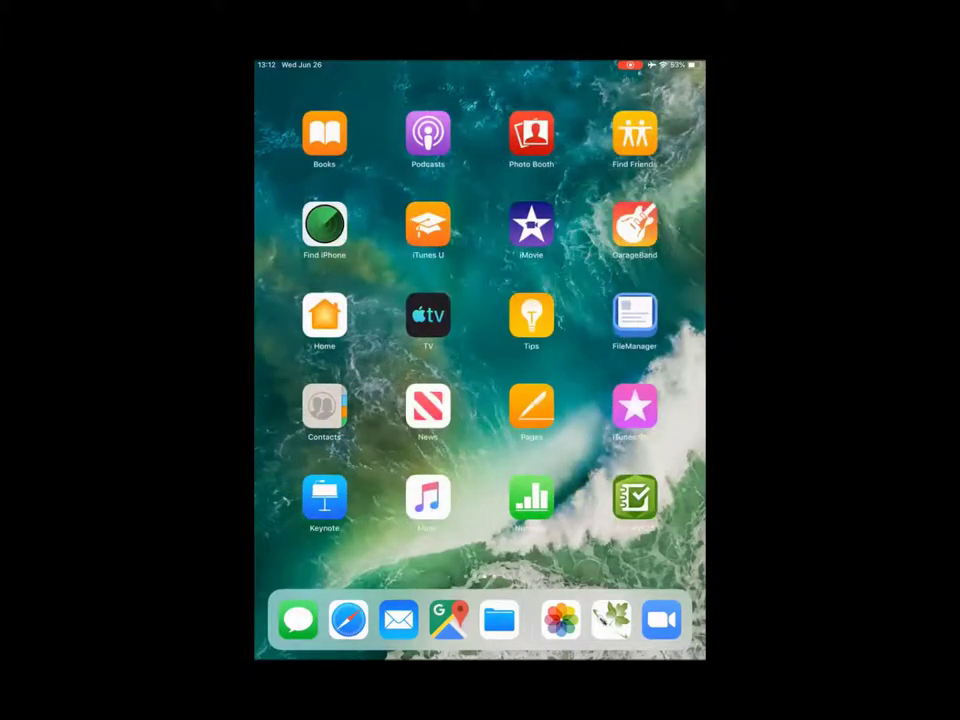
{"action": "left_click_drag", "start_coordinate": [350, 420], "coordinate": [620, 420]}
{"action": "left_click", "coordinate": [490, 135]}
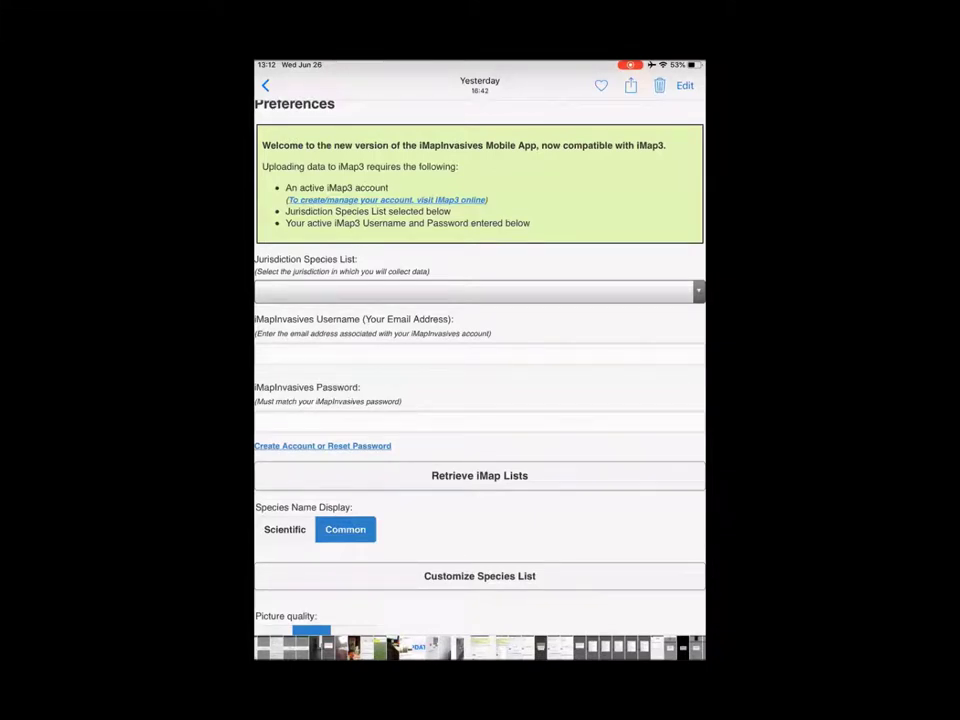
Review the saved images showing the New York jurisdiction choice, account credentials and iMap list retrieval in Preferences
{"action": "key", "text": "Right"}
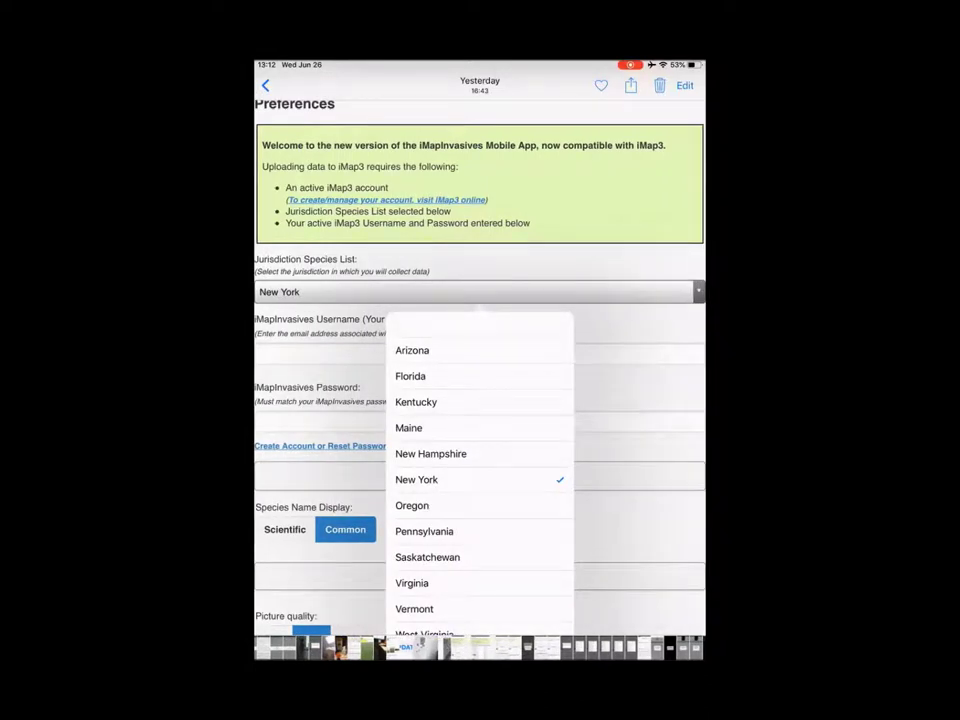
{"action": "key", "text": "Right"}
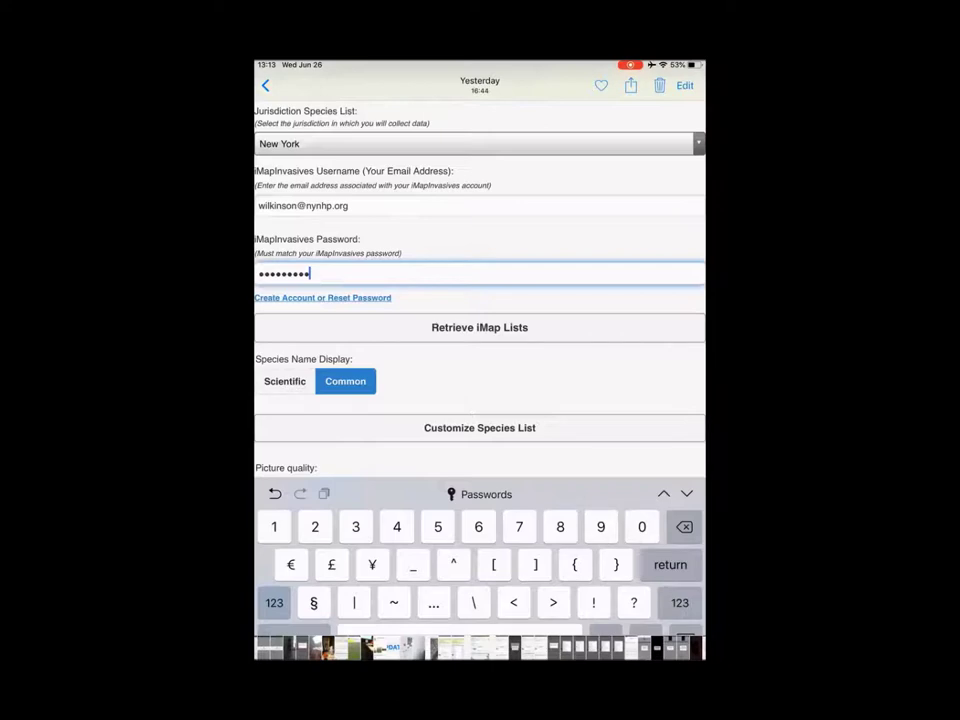
{"action": "key", "text": "Right"}
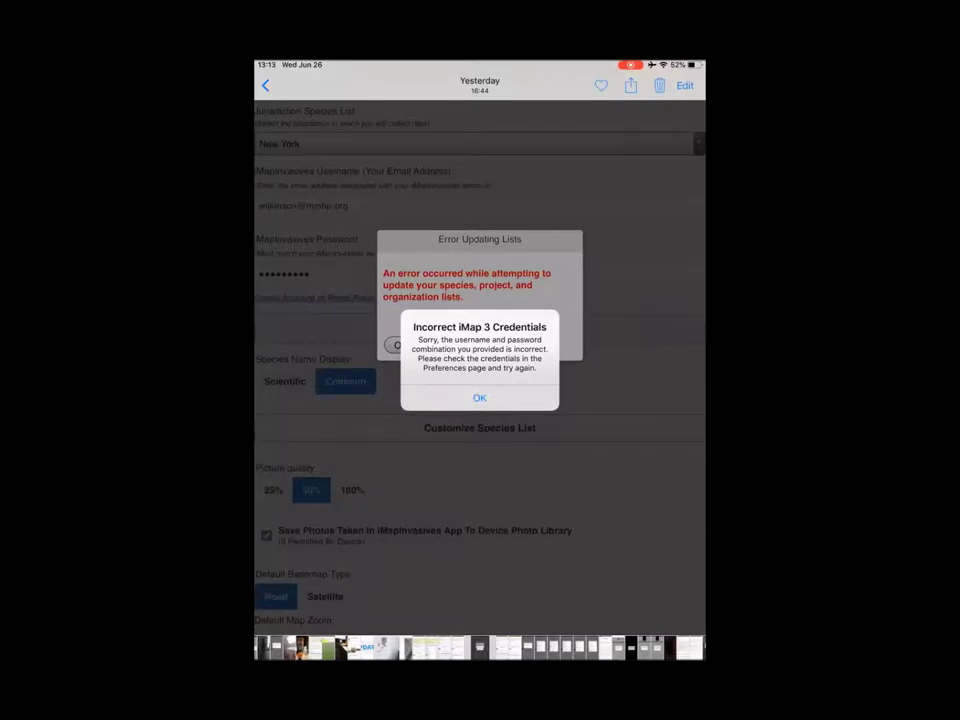
{"action": "left_click", "coordinate": [479, 397]}
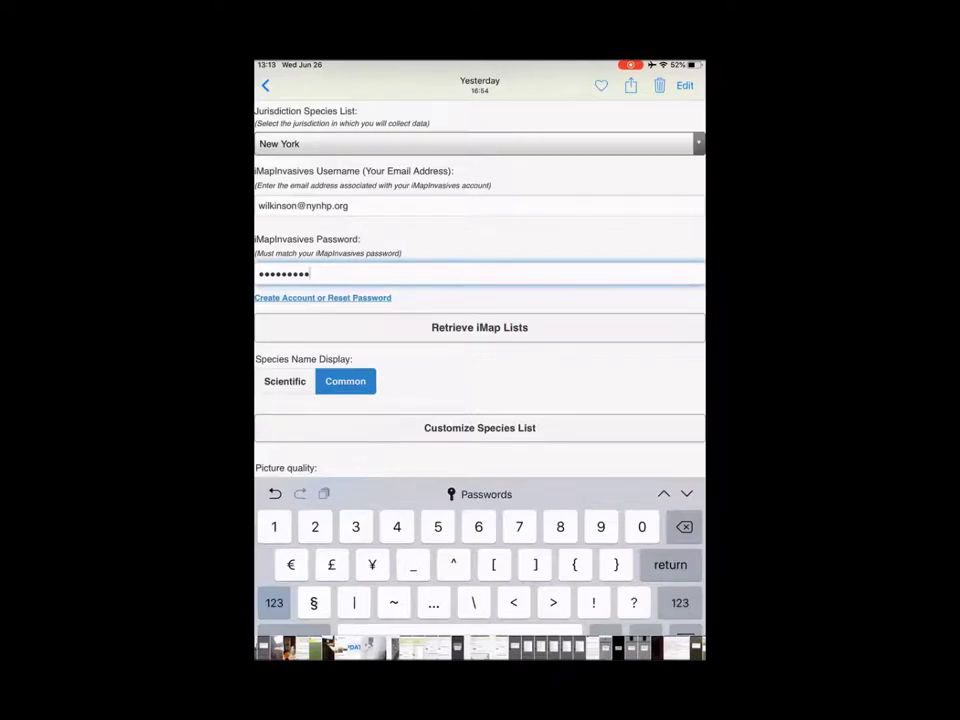
{"action": "left_click_drag", "start_coordinate": [620, 400], "coordinate": [300, 400]}
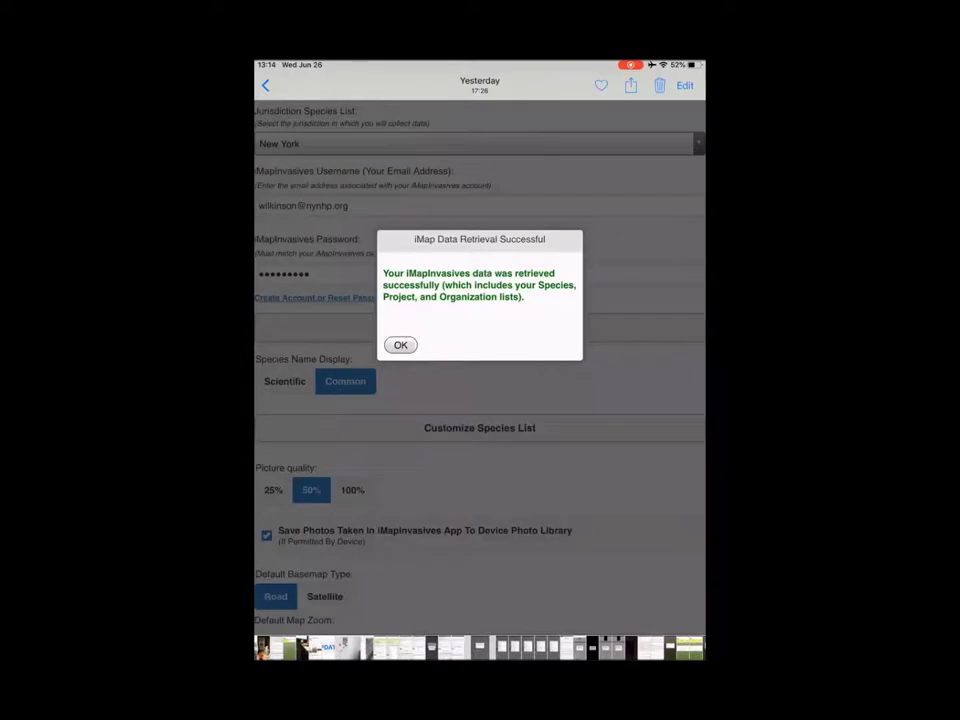
Review the saved images of customizing the species list with Fake Species, Jumping Worms, Tree-of-heaven and Water Chestnut
{"action": "left_click_drag", "start_coordinate": [620, 400], "coordinate": [320, 400]}
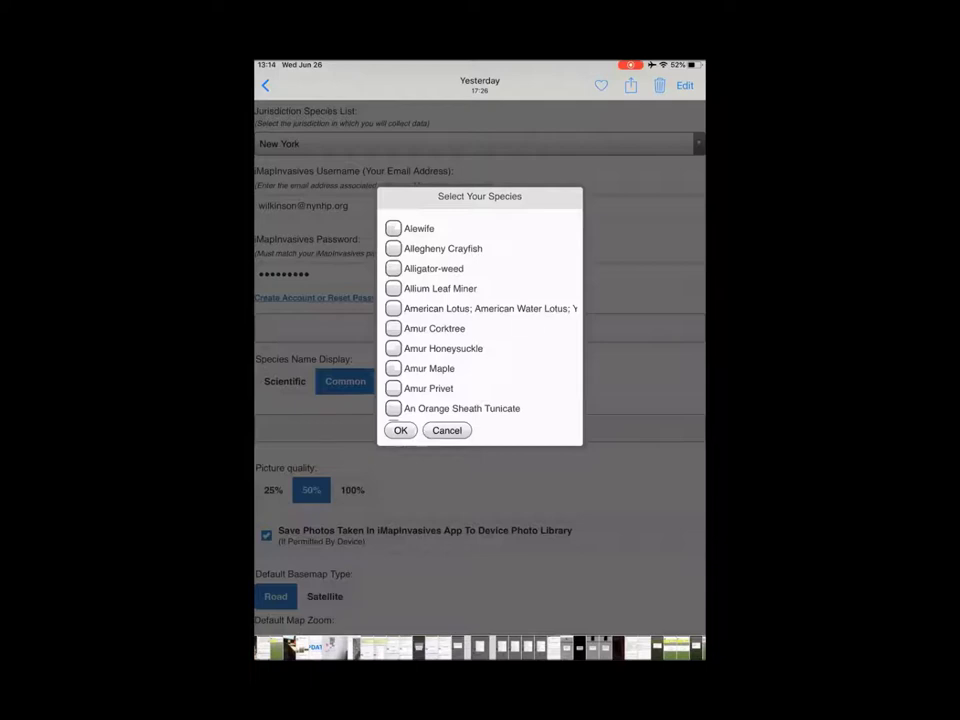
{"action": "left_click_drag", "start_coordinate": [620, 400], "coordinate": [260, 400]}
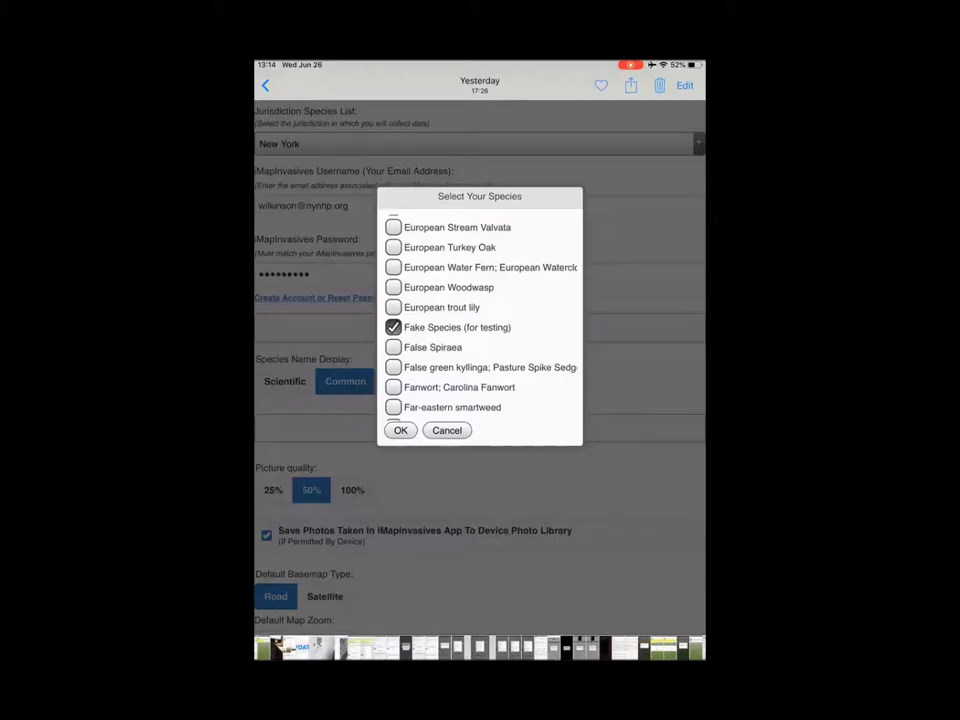
{"action": "scroll", "coordinate": [480, 360], "scroll_direction": "right", "scroll_amount": 3}
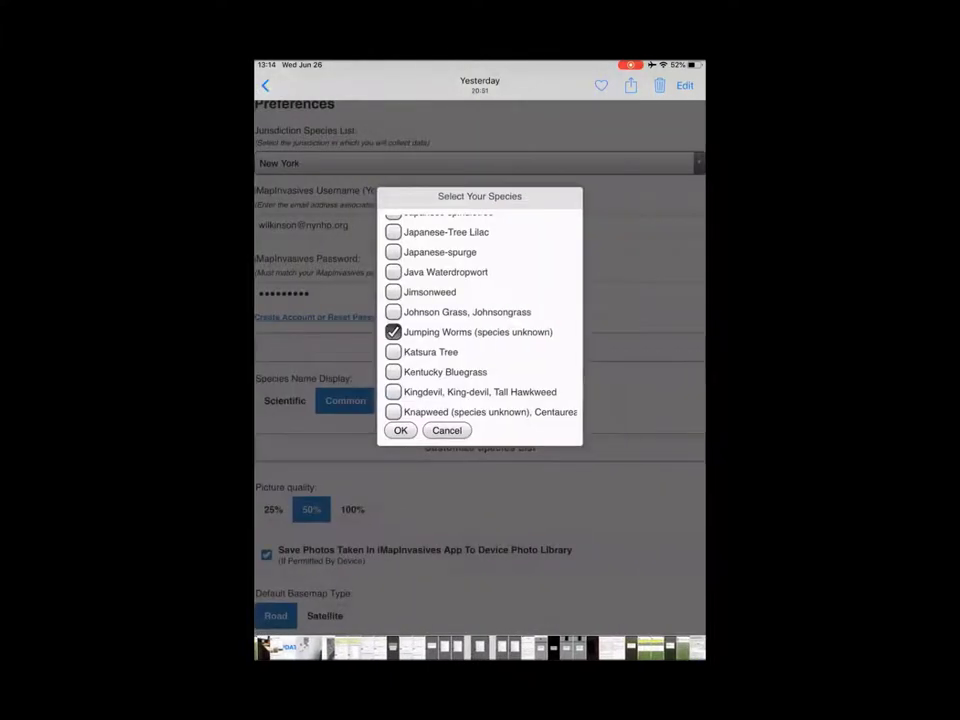
{"action": "scroll", "coordinate": [480, 360], "scroll_direction": "right", "scroll_amount": 3}
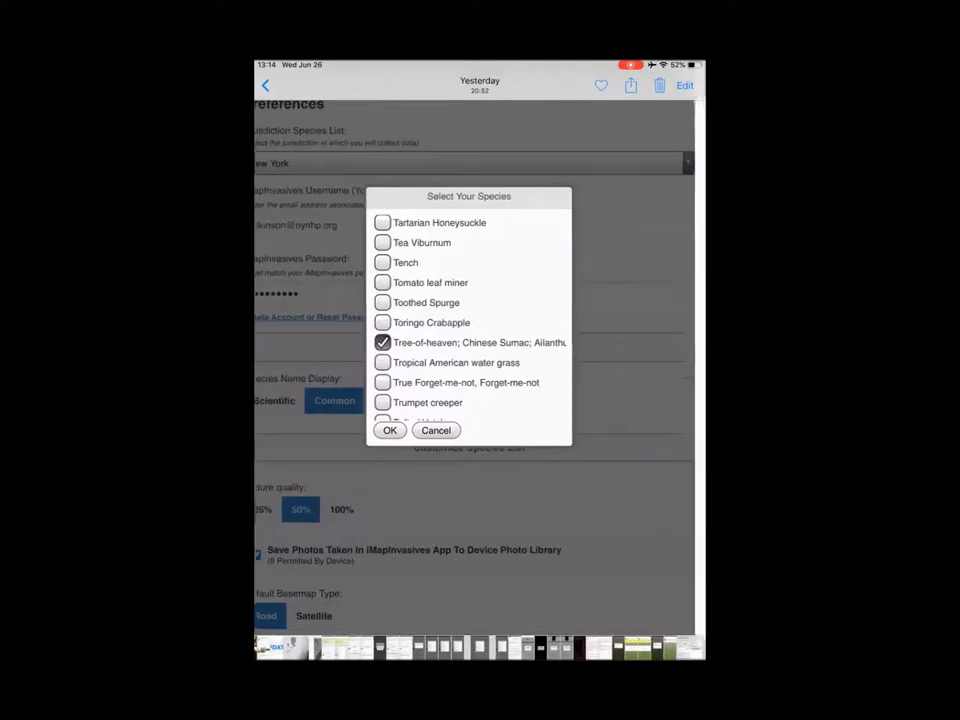
{"action": "scroll", "coordinate": [480, 360], "scroll_direction": "right", "scroll_amount": 3}
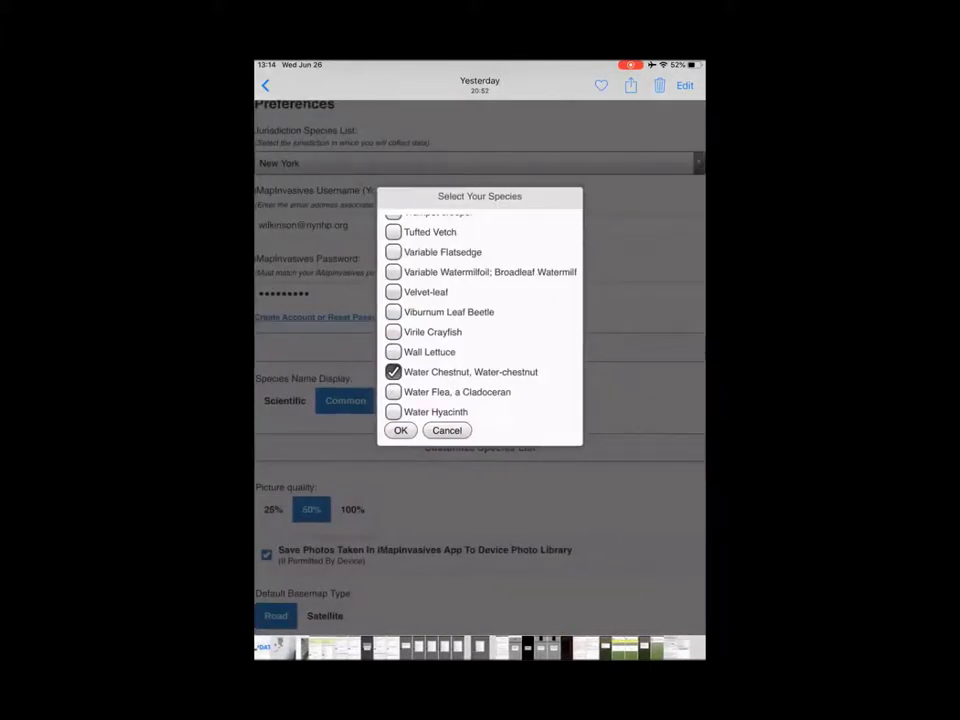
View the saved images of the remaining Preferences settings and the app's location and camera permission requests
{"action": "scroll", "coordinate": [480, 360], "scroll_direction": "right", "scroll_amount": 3}
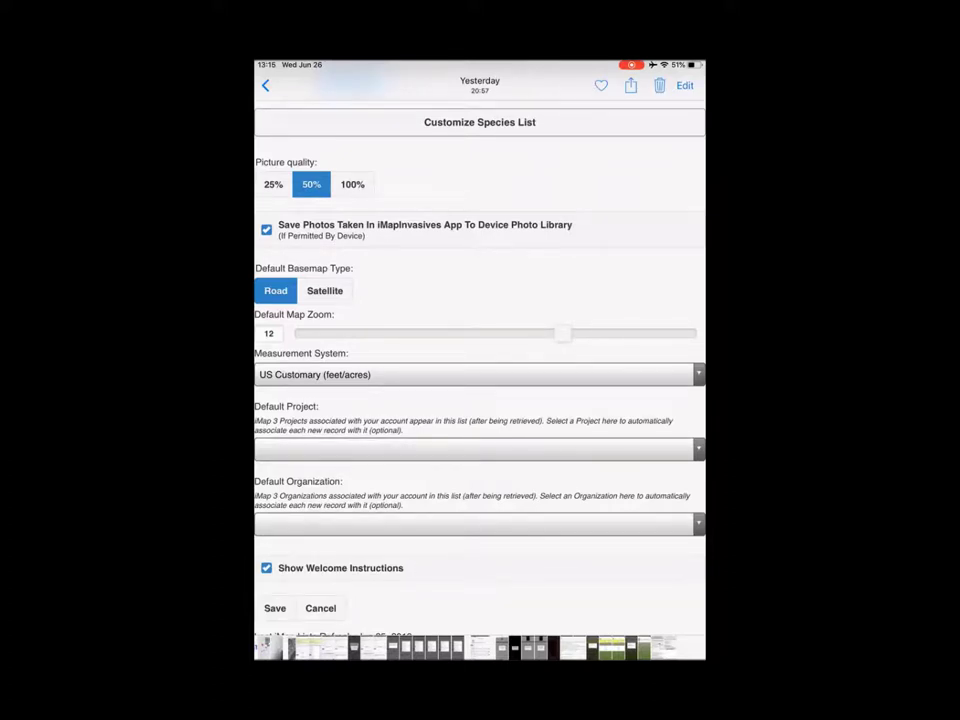
{"action": "left_click_drag", "start_coordinate": [600, 400], "coordinate": [350, 400]}
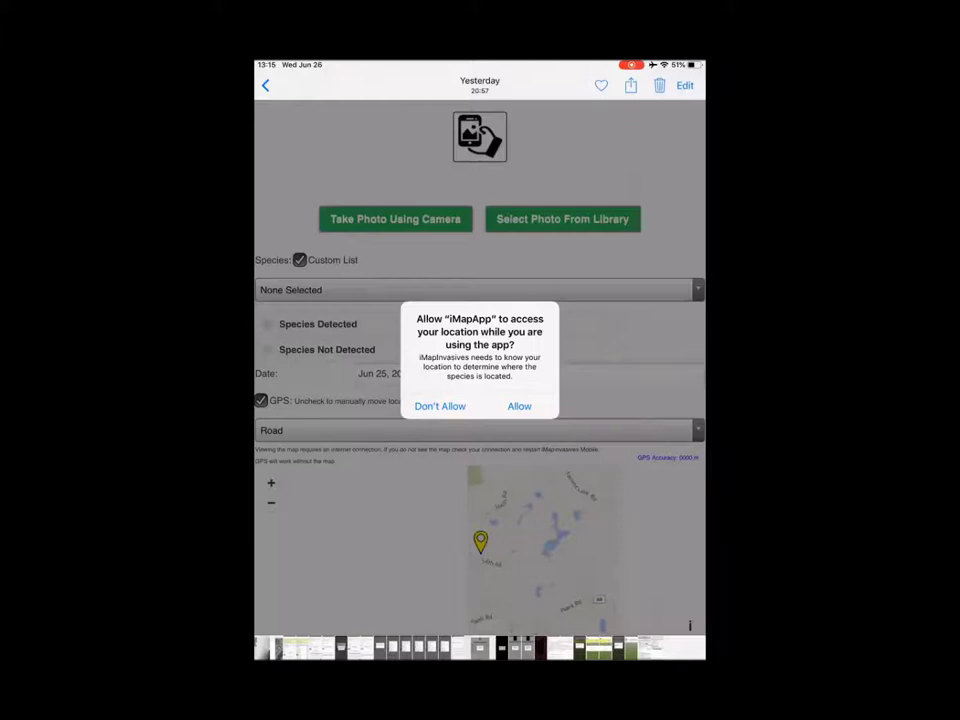
{"action": "left_click_drag", "start_coordinate": [620, 520], "coordinate": [320, 520]}
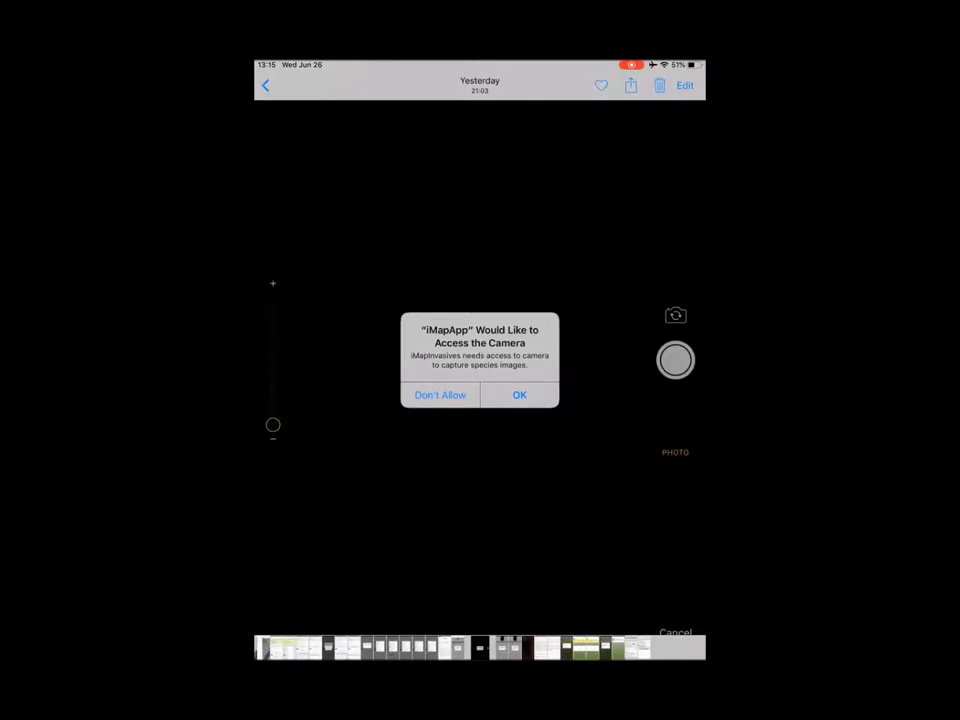
{"action": "left_click_drag", "start_coordinate": [620, 520], "coordinate": [320, 520]}
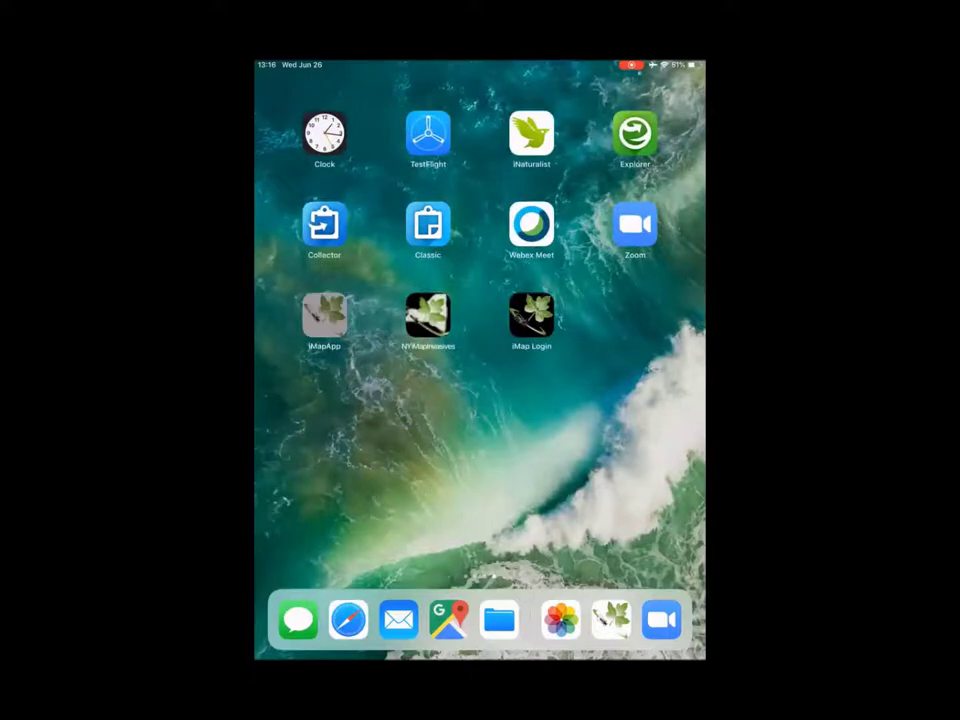
Open iMapApp, dismiss the GPS error and set the new observation's species to Fake Species (for testing), marked as Species Detected
{"action": "left_click", "coordinate": [324, 315]}
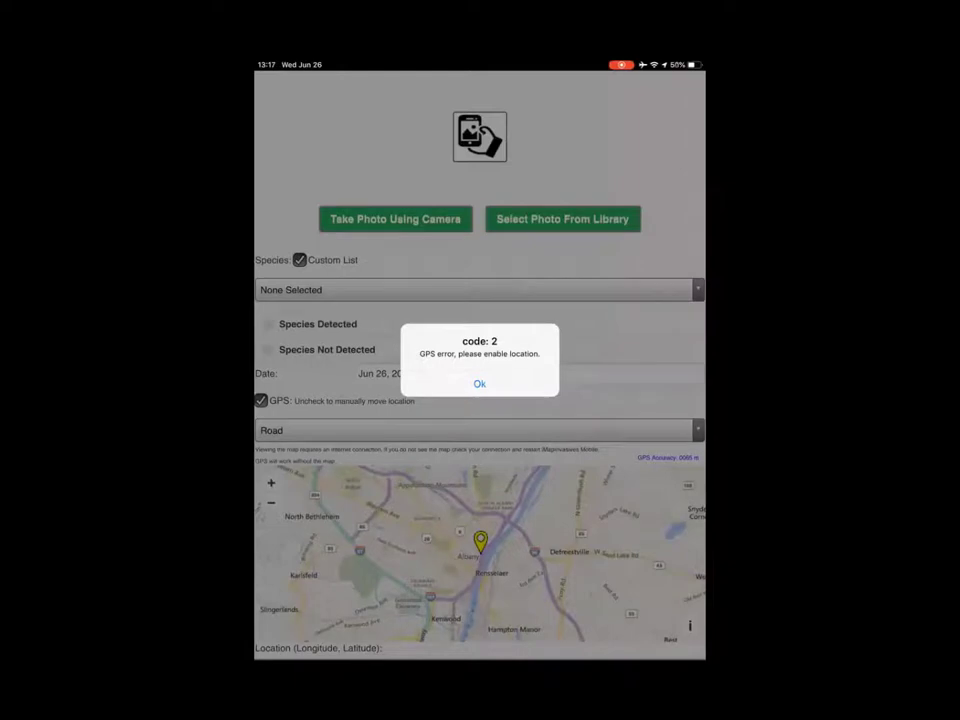
{"action": "left_click", "coordinate": [479, 383]}
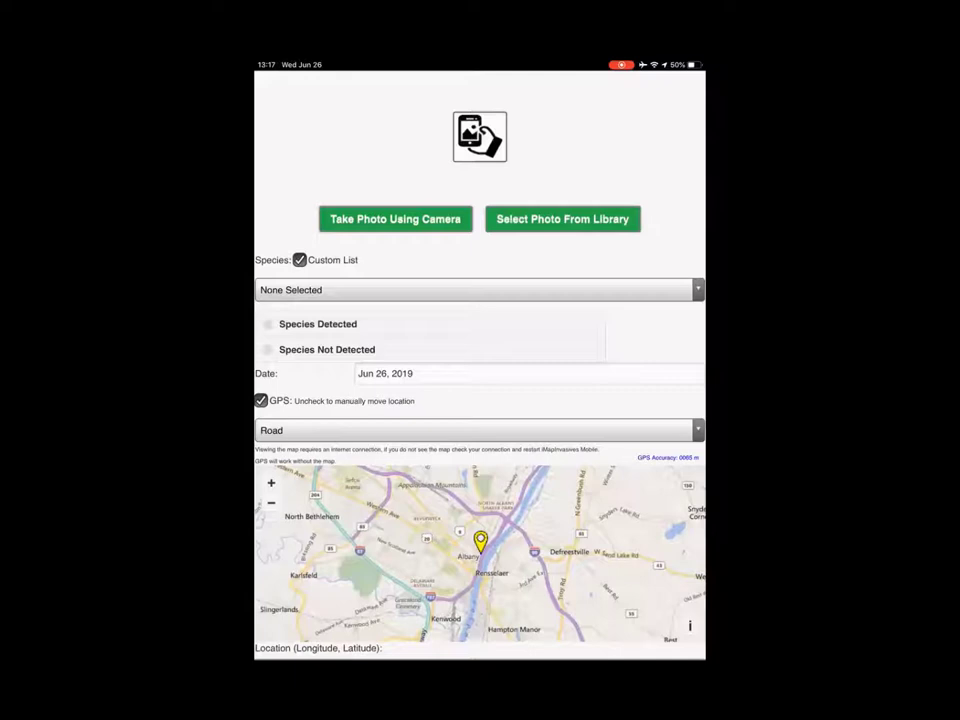
{"action": "scroll", "coordinate": [480, 400], "scroll_direction": "down", "scroll_amount": 2}
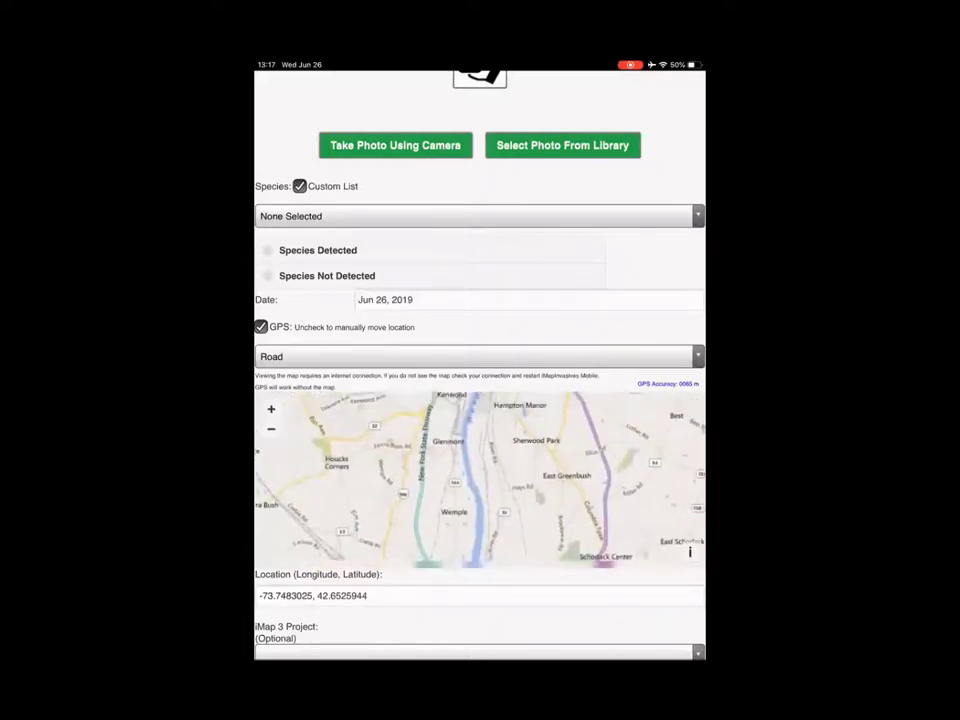
{"action": "left_click", "coordinate": [480, 216]}
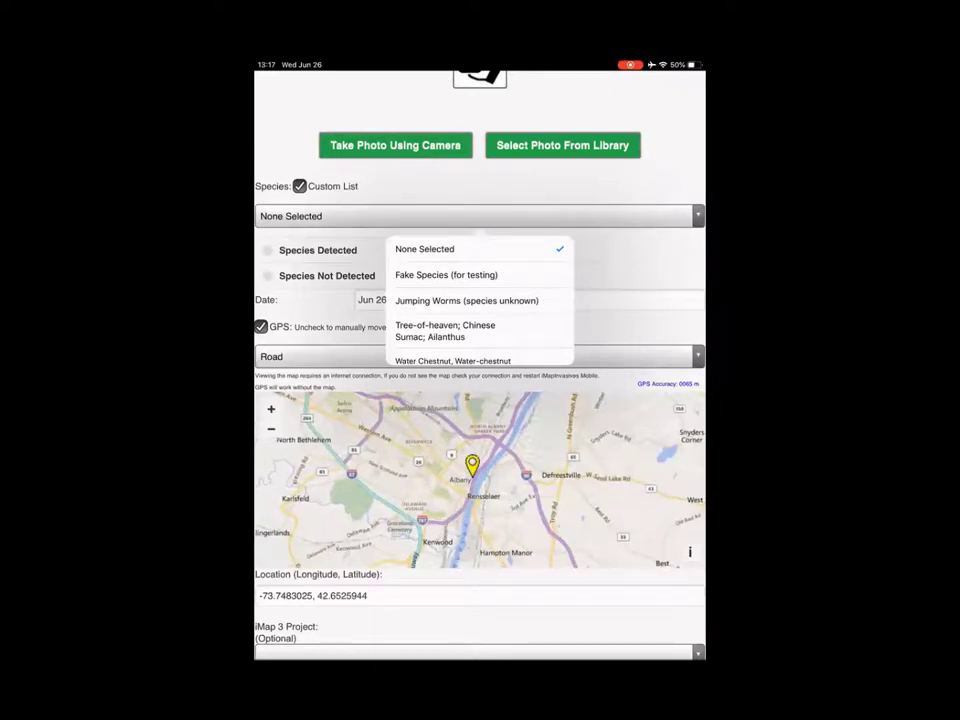
{"action": "left_click", "coordinate": [446, 274]}
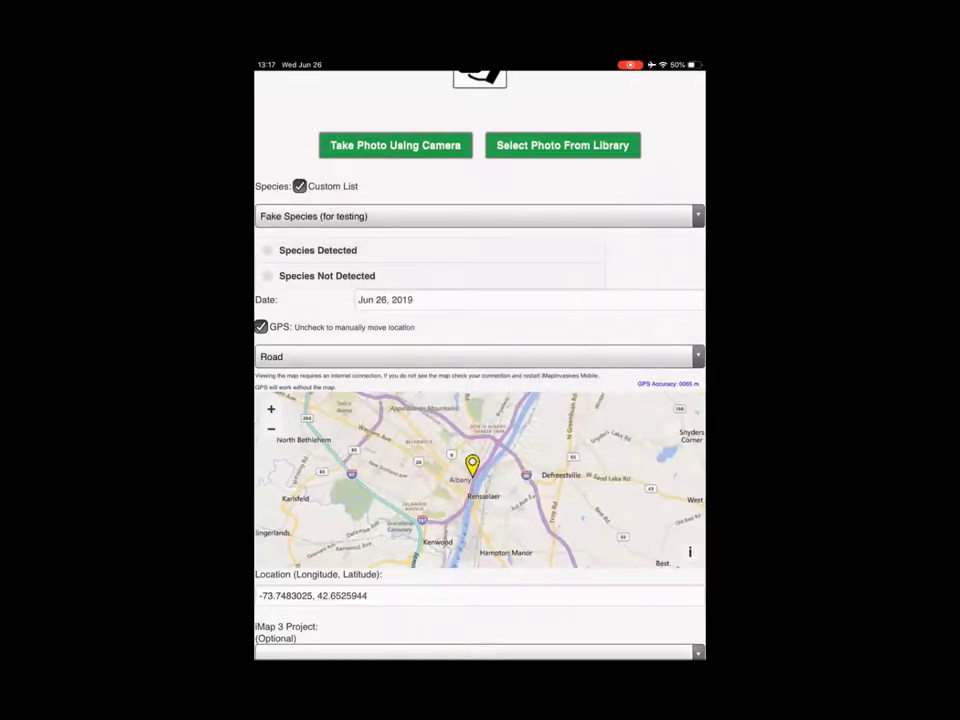
{"action": "left_click", "coordinate": [267, 250]}
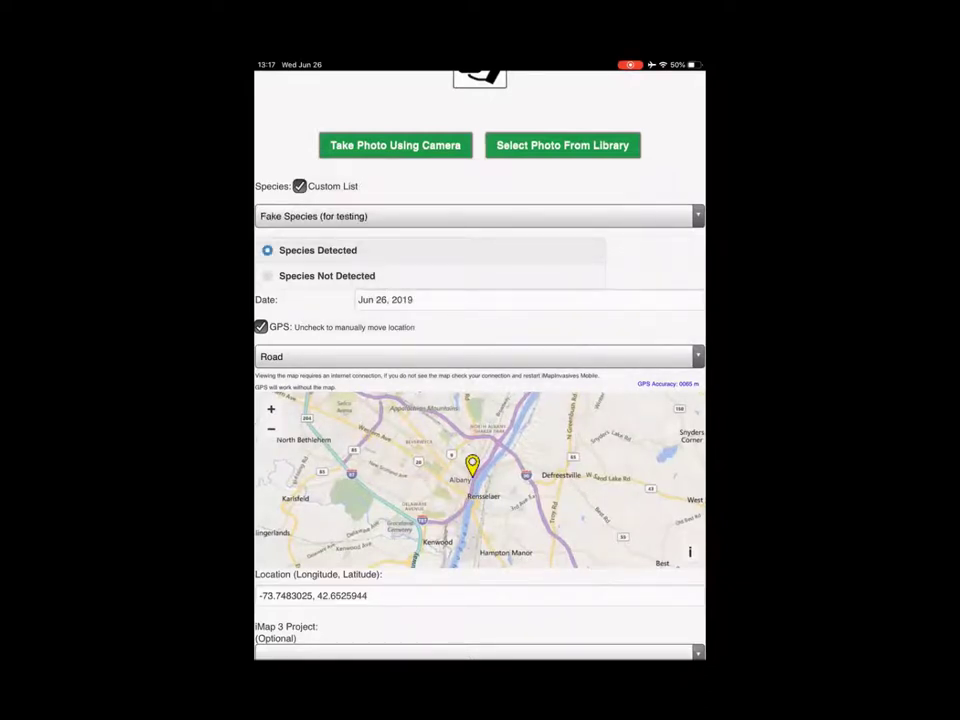
Review the optional observation fields, leave them blank and save the record
{"action": "scroll", "coordinate": [480, 400], "scroll_direction": "down", "scroll_amount": 10}
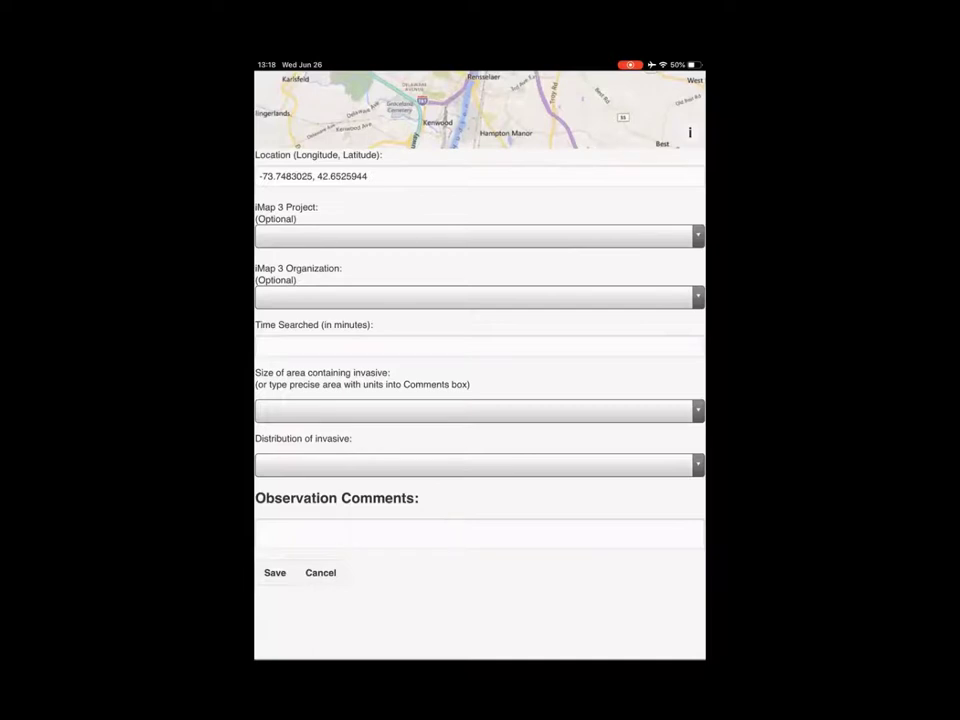
{"action": "scroll", "coordinate": [480, 360], "scroll_direction": "down", "scroll_amount": 3}
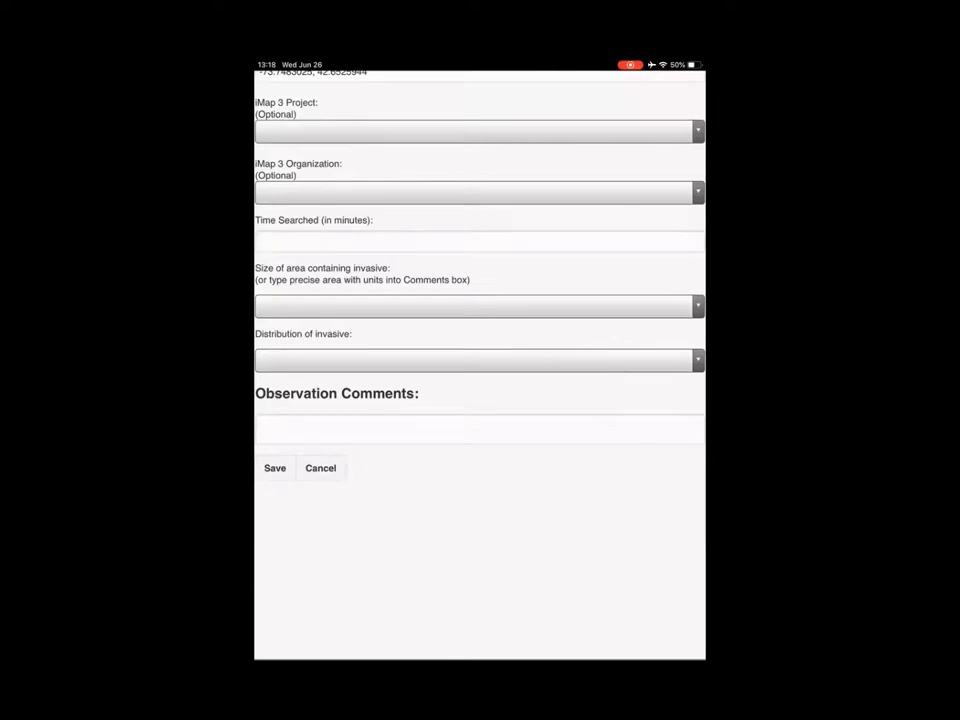
{"action": "left_click", "coordinate": [274, 468]}
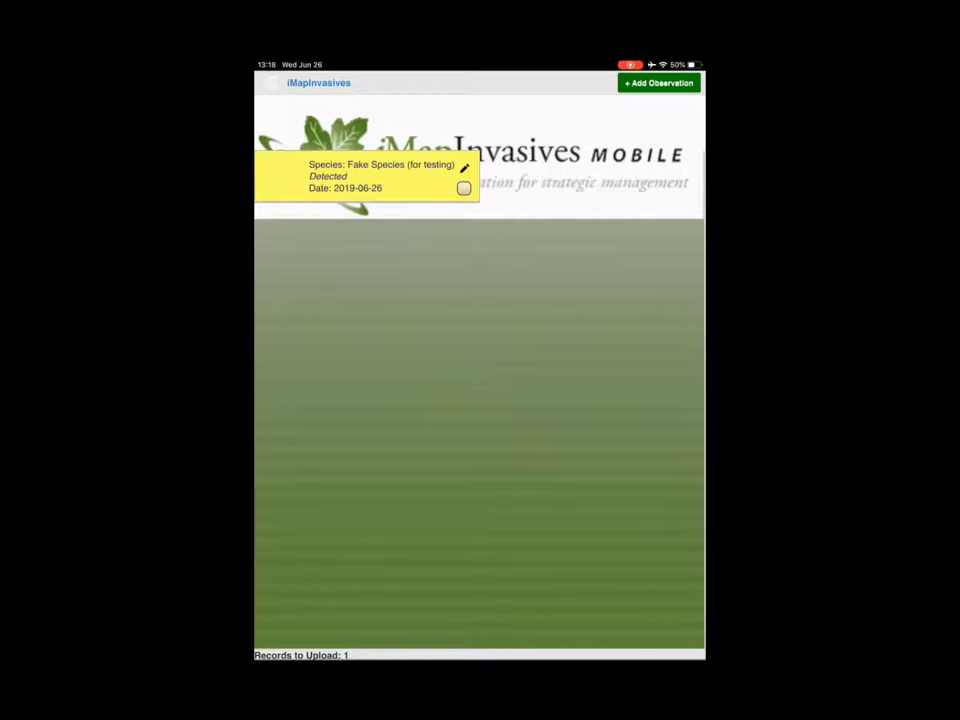
Select all saved observations and upload them to iMap3, confirming the upload and closing the completion message
{"action": "left_click", "coordinate": [272, 83]}
{"action": "left_click", "coordinate": [286, 105]}
{"action": "left_click", "coordinate": [272, 83]}
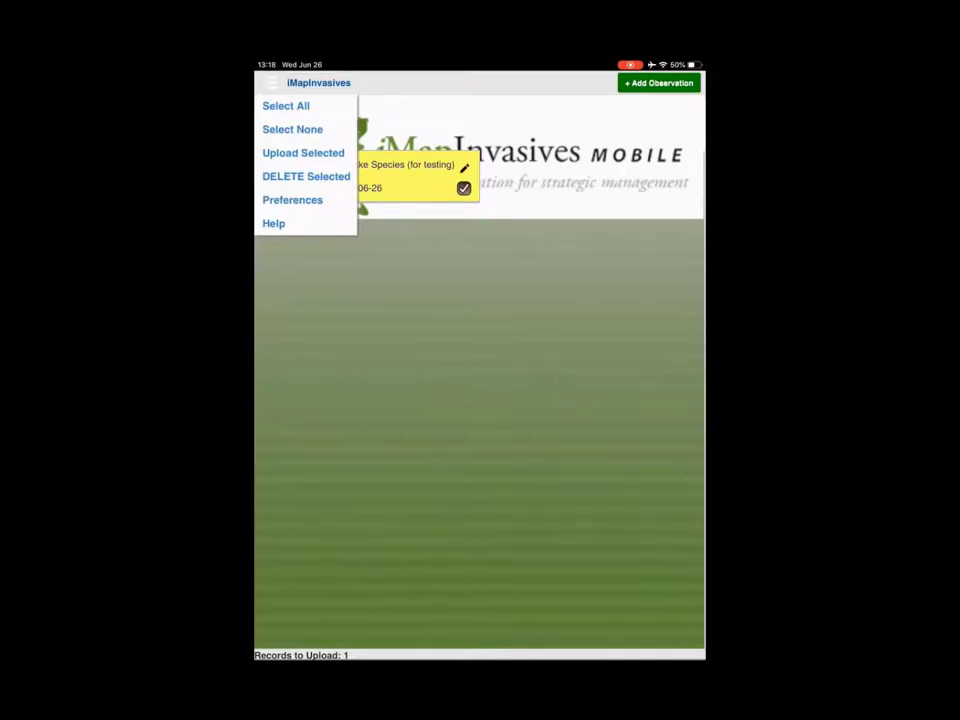
{"action": "left_click", "coordinate": [303, 152]}
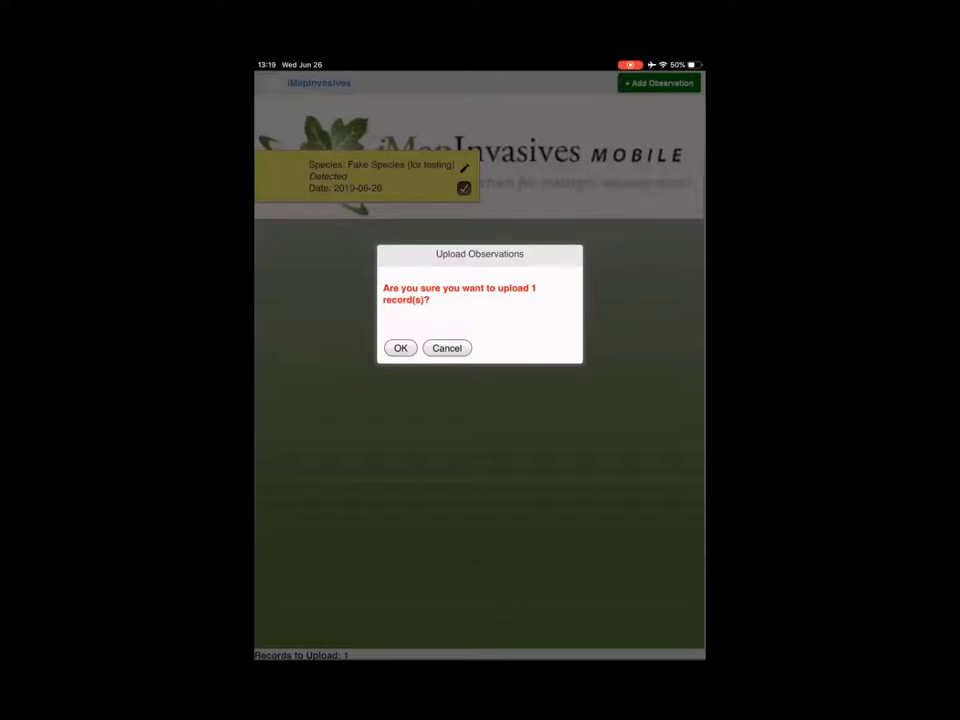
{"action": "left_click", "coordinate": [400, 348]}
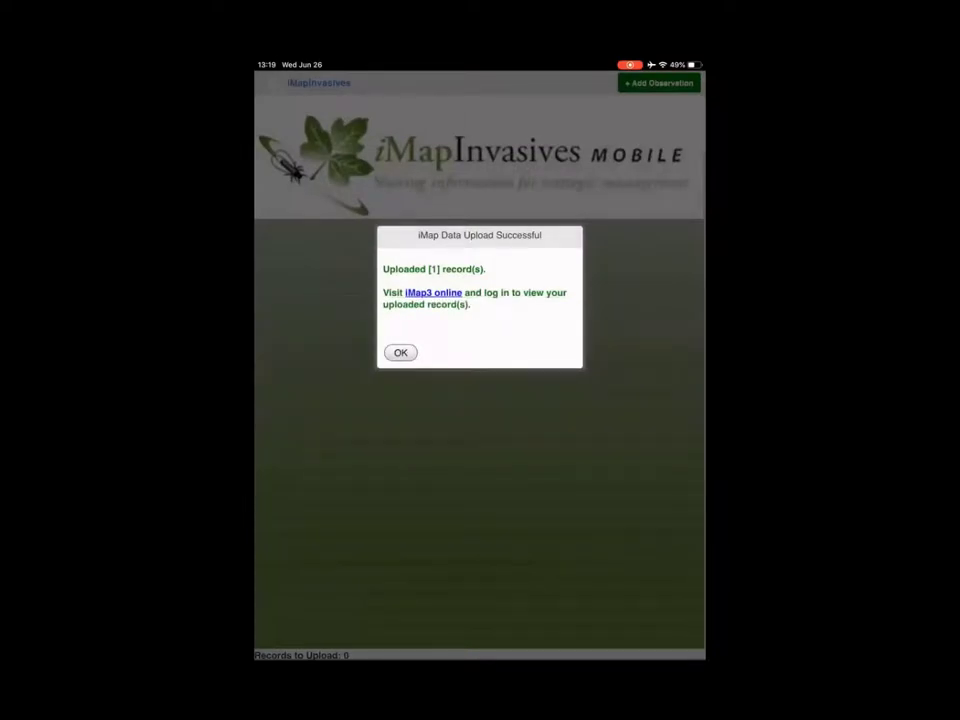
{"action": "left_click", "coordinate": [400, 352]}
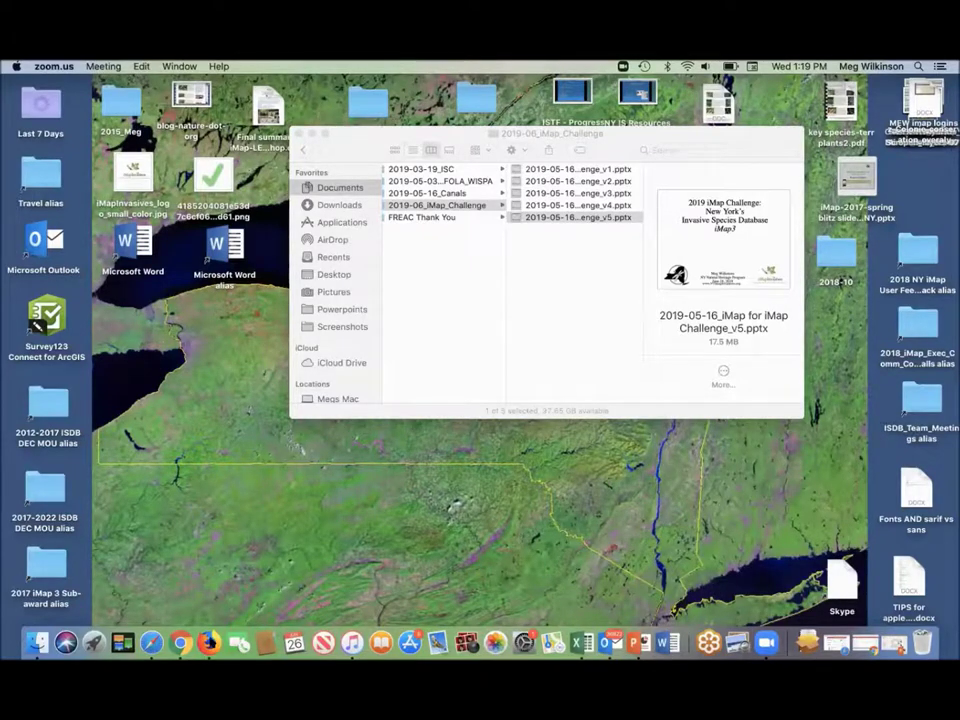
Switch to the Mac's web browser, bring up the open iMap3 map page and dismiss its welcome message
{"action": "key", "text": "ctrl+Right"}
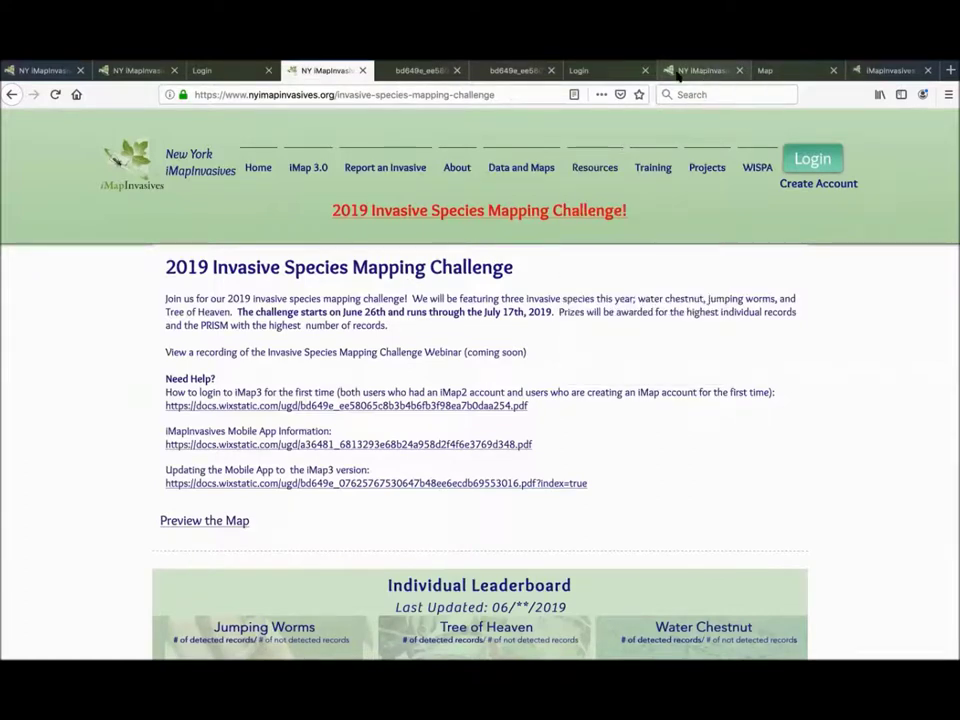
{"action": "left_click", "coordinate": [600, 70]}
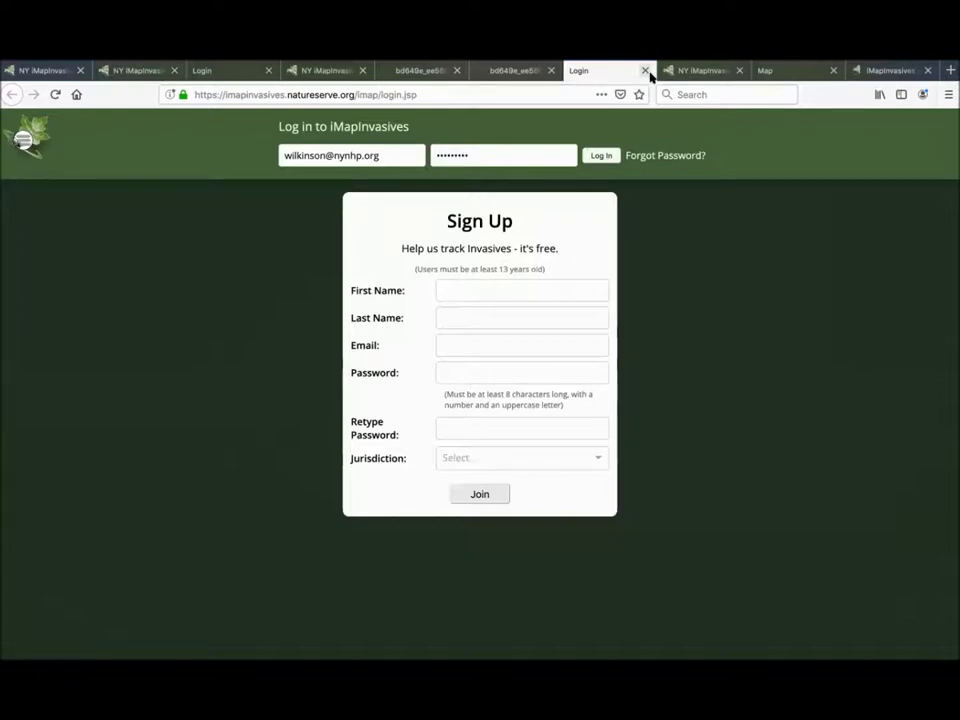
{"action": "left_click", "coordinate": [692, 72]}
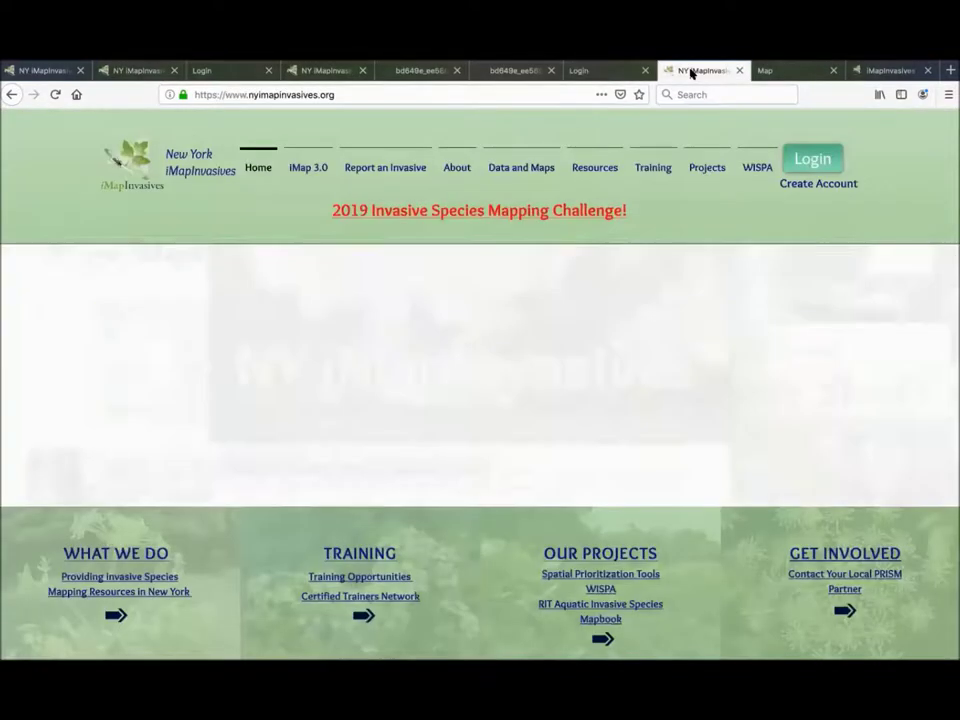
{"action": "left_click", "coordinate": [778, 70]}
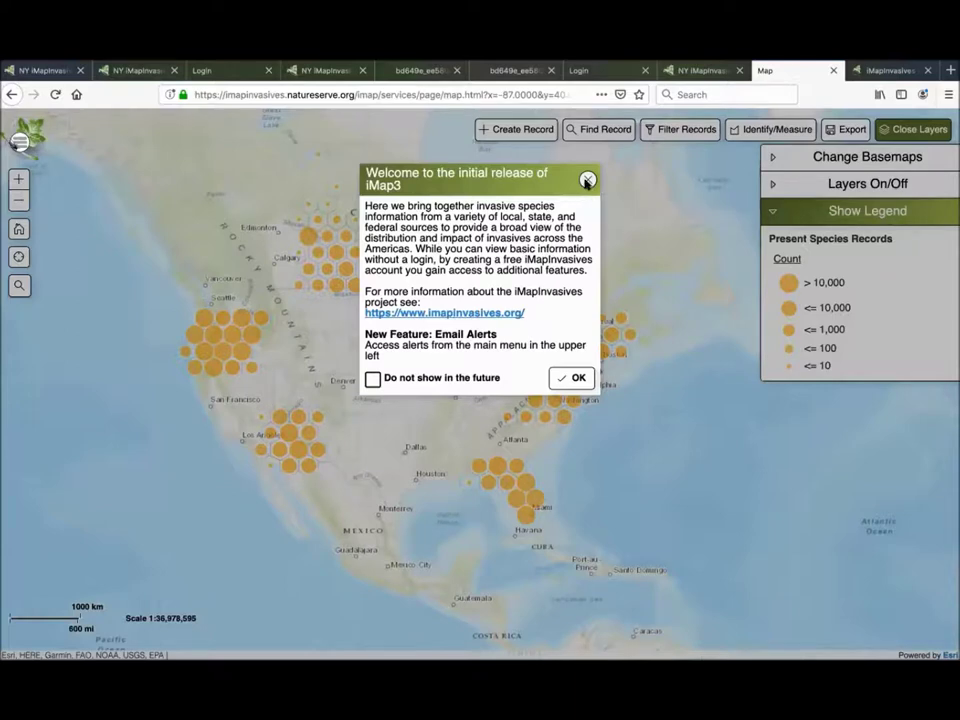
{"action": "left_click", "coordinate": [587, 181]}
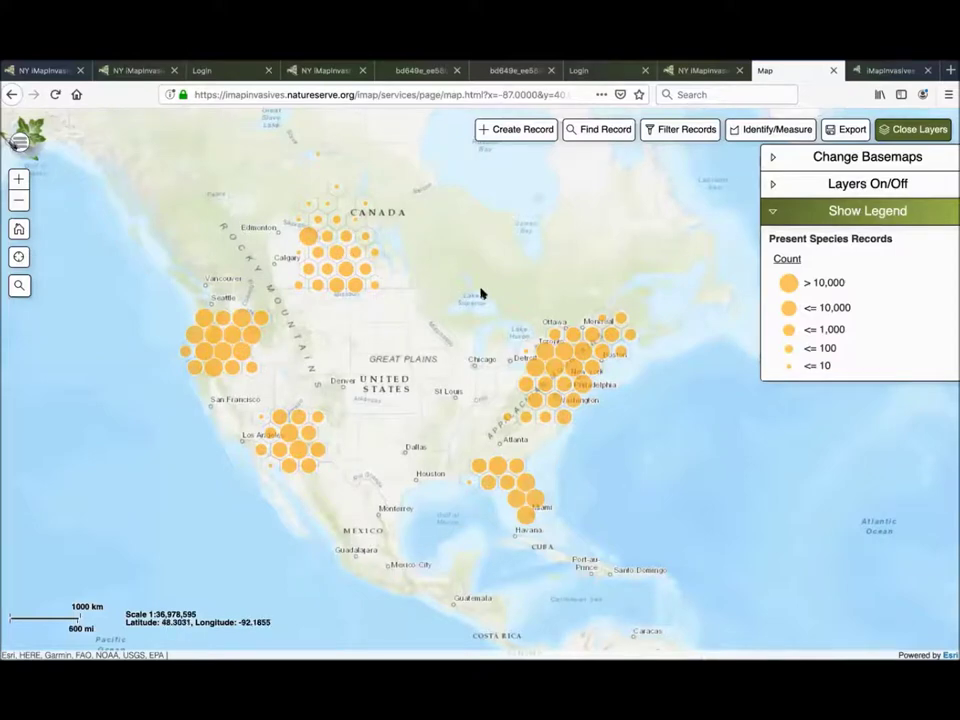
Focus the map on New York and filter its records to Fake Species (for testing)
{"action": "left_click_drag", "start_coordinate": [529, 306], "coordinate": [628, 384]}
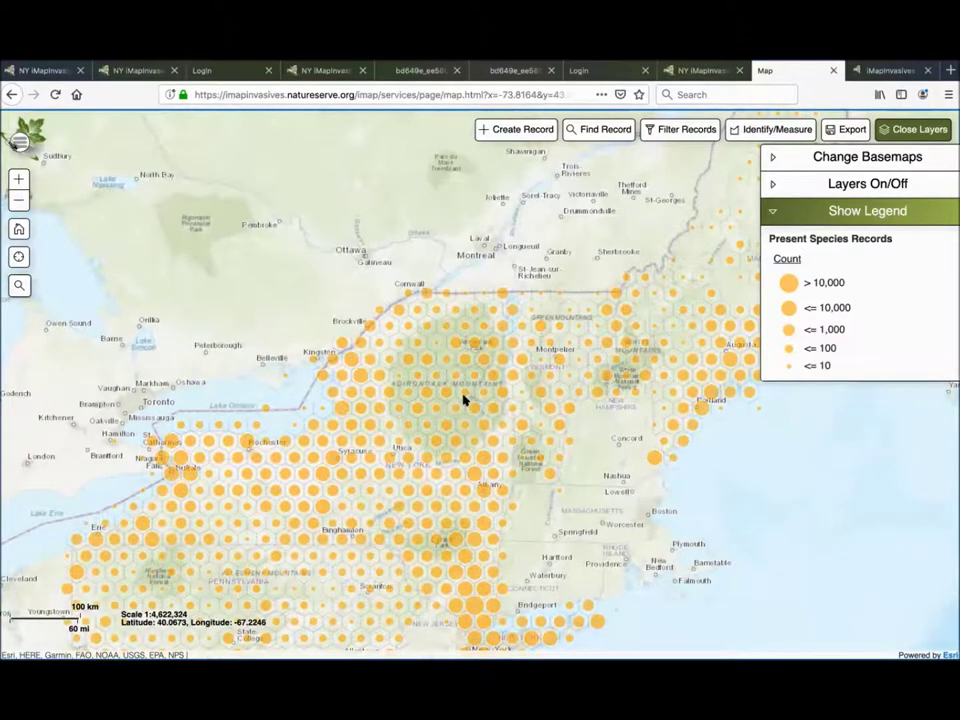
{"action": "left_click", "coordinate": [664, 134]}
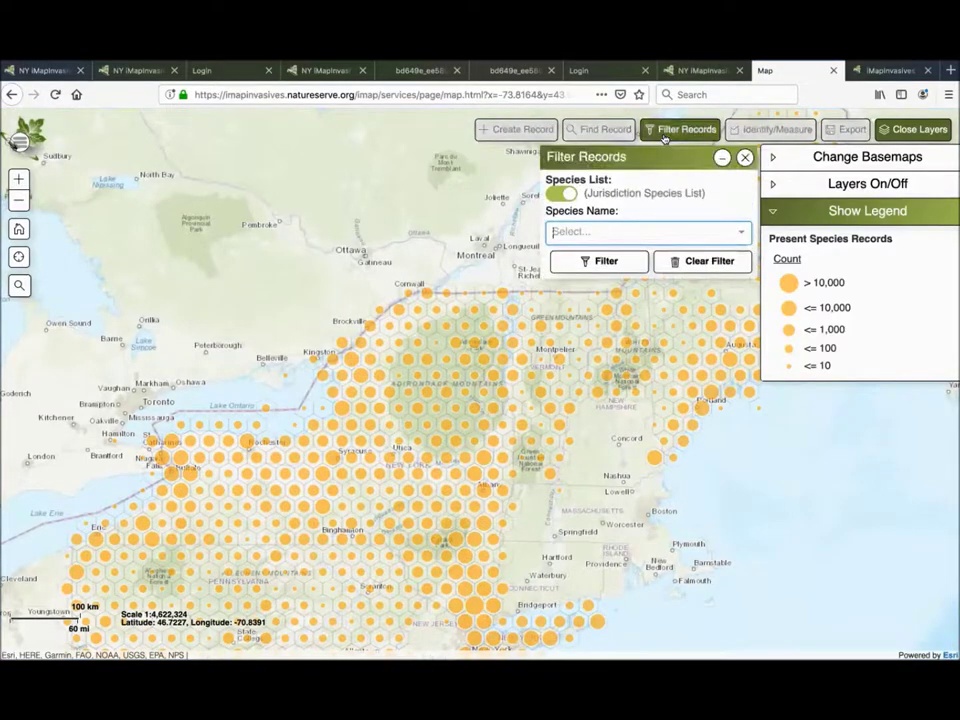
{"action": "left_click", "coordinate": [586, 230]}
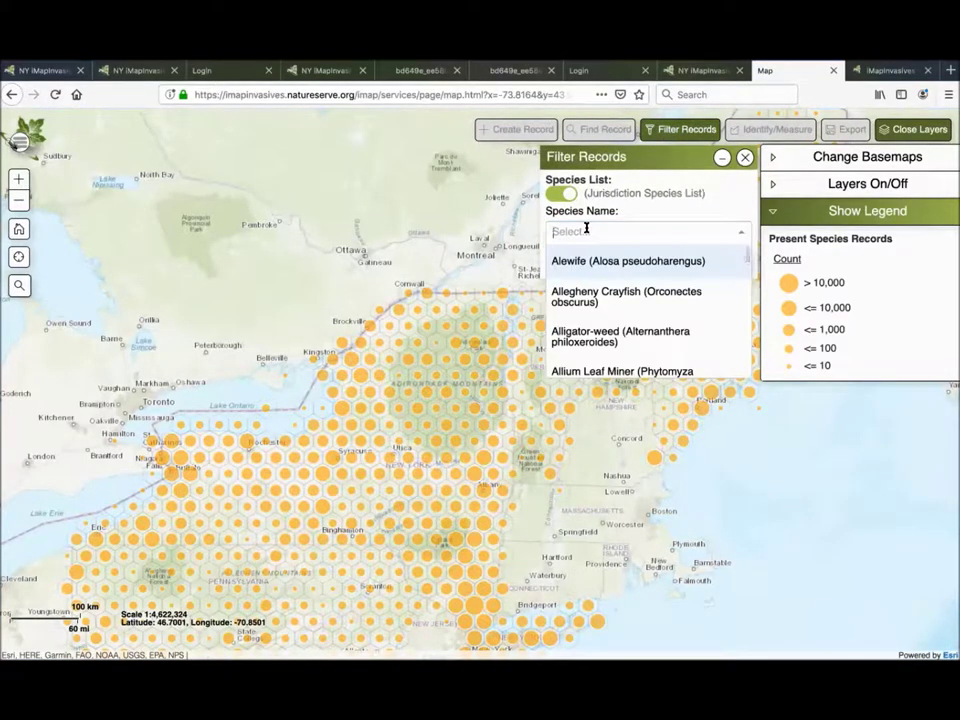
{"action": "type", "text": "fake"}
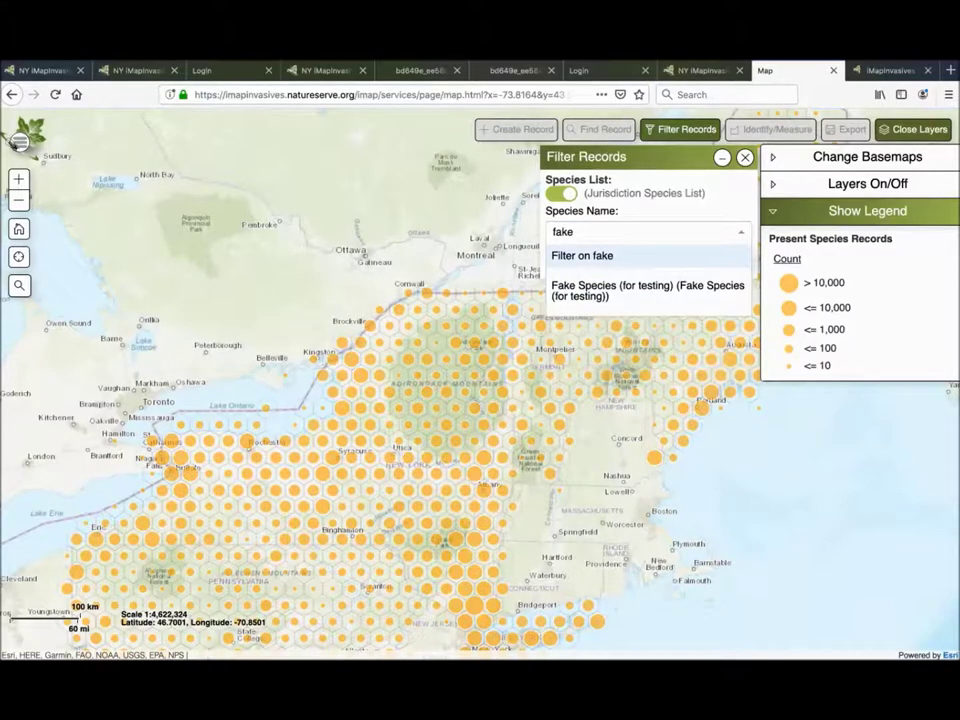
{"action": "left_click", "coordinate": [566, 289]}
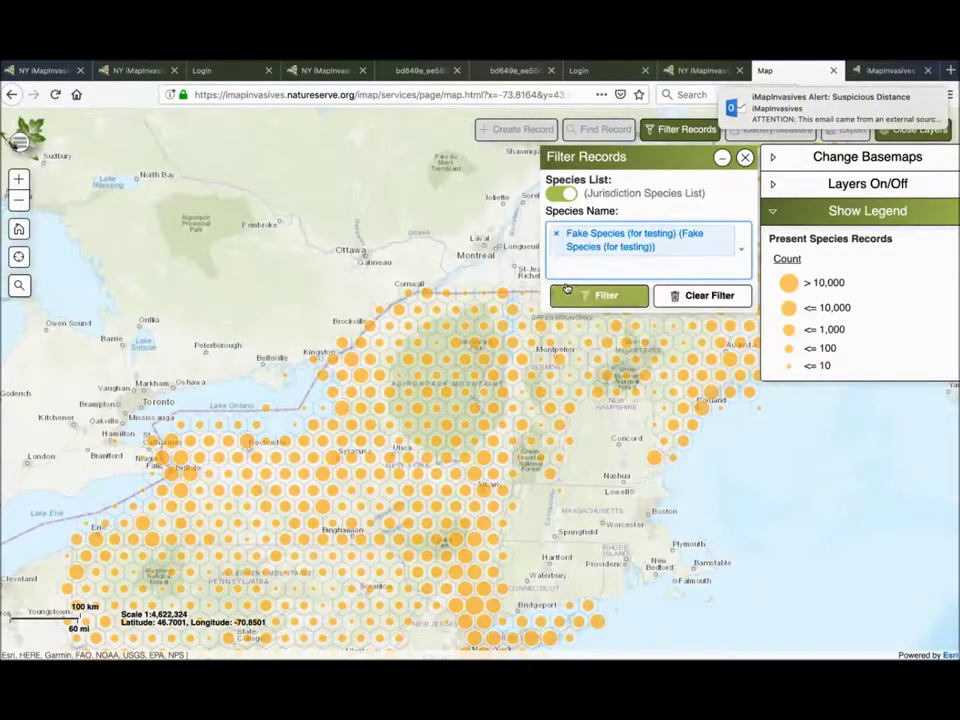
{"action": "left_click", "coordinate": [578, 297]}
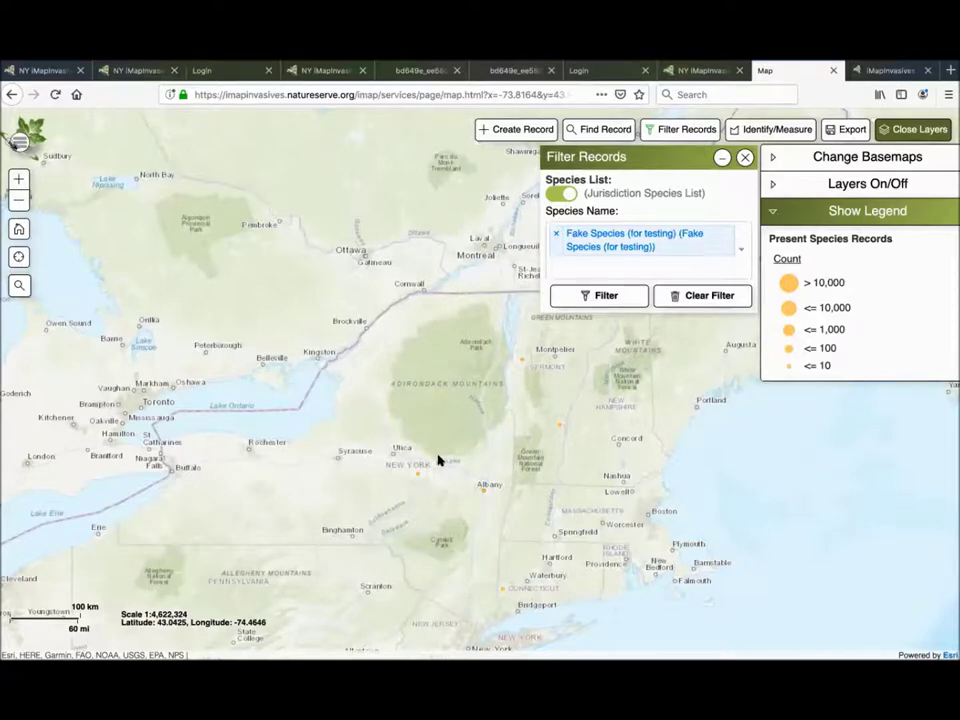
Locate Albany, NY on the map, minimize the record filter and close the search result popup
{"action": "left_click", "coordinate": [18, 286]}
{"action": "type", "text": "albany,n"}
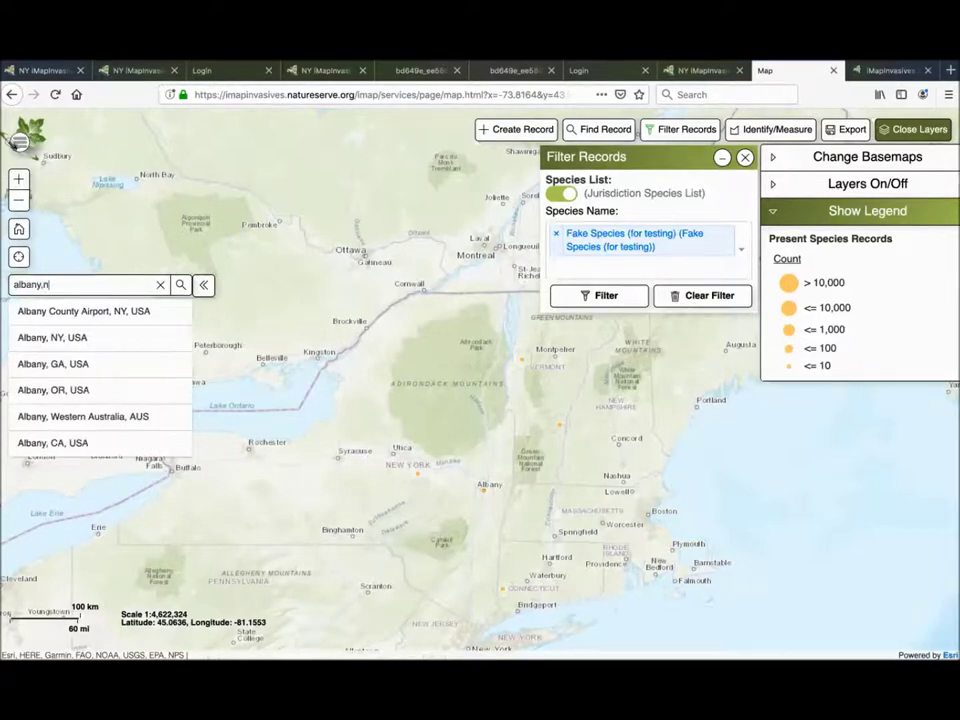
{"action": "type", "text": "y"}
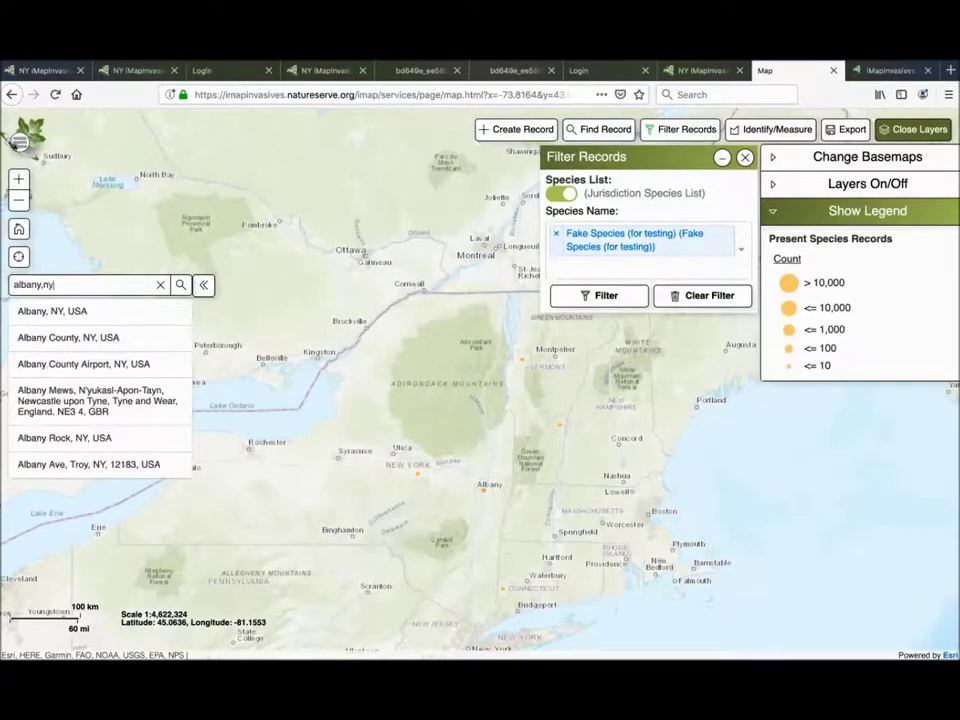
{"action": "left_click", "coordinate": [34, 313]}
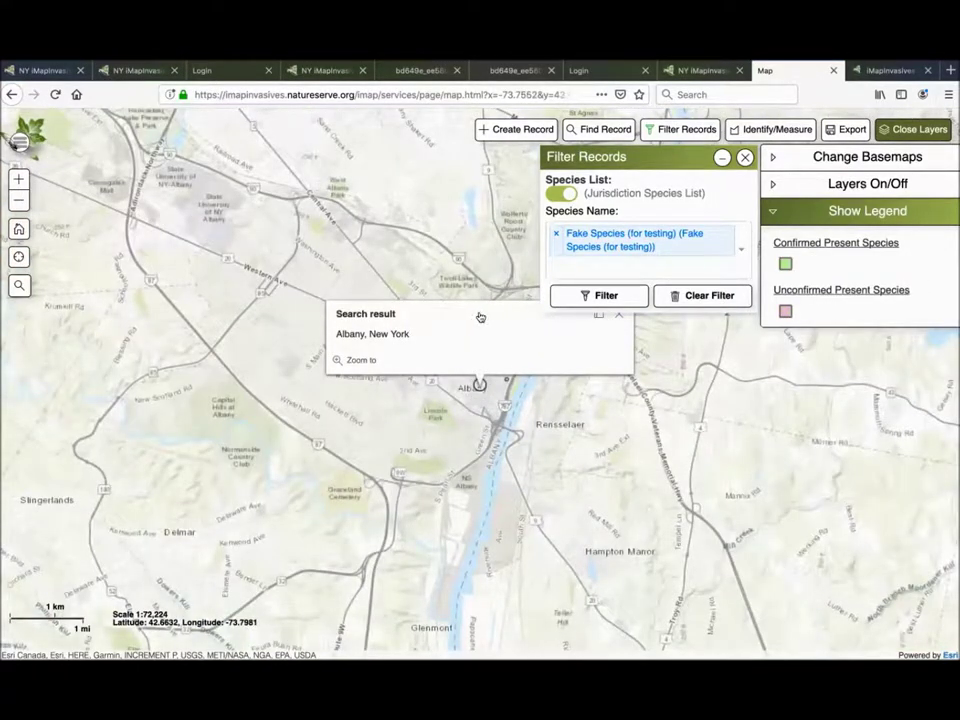
{"action": "left_click", "coordinate": [721, 158]}
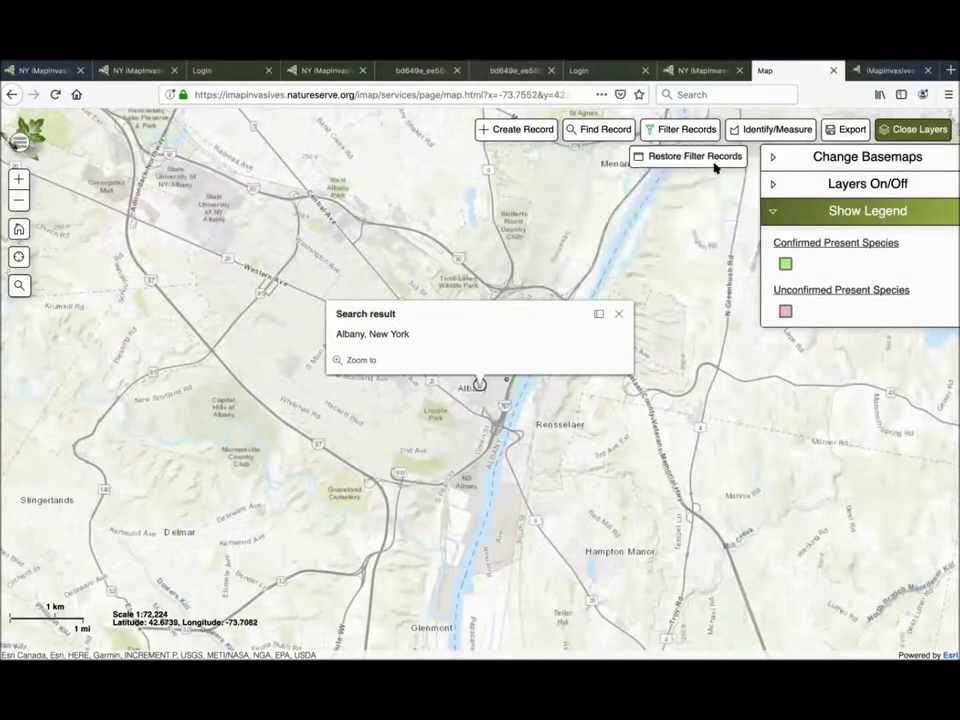
{"action": "left_click", "coordinate": [618, 312]}
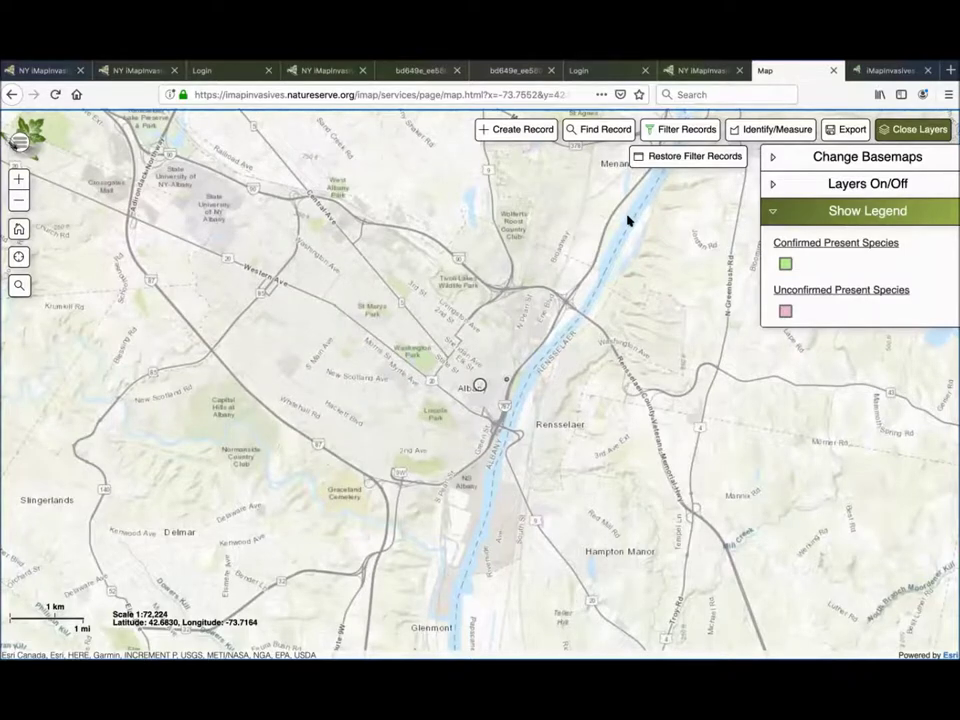
Use Identify/Measure to outline an area of about 1.22 sq. miles around downtown Albany and list the records inside it
{"action": "left_click", "coordinate": [765, 130]}
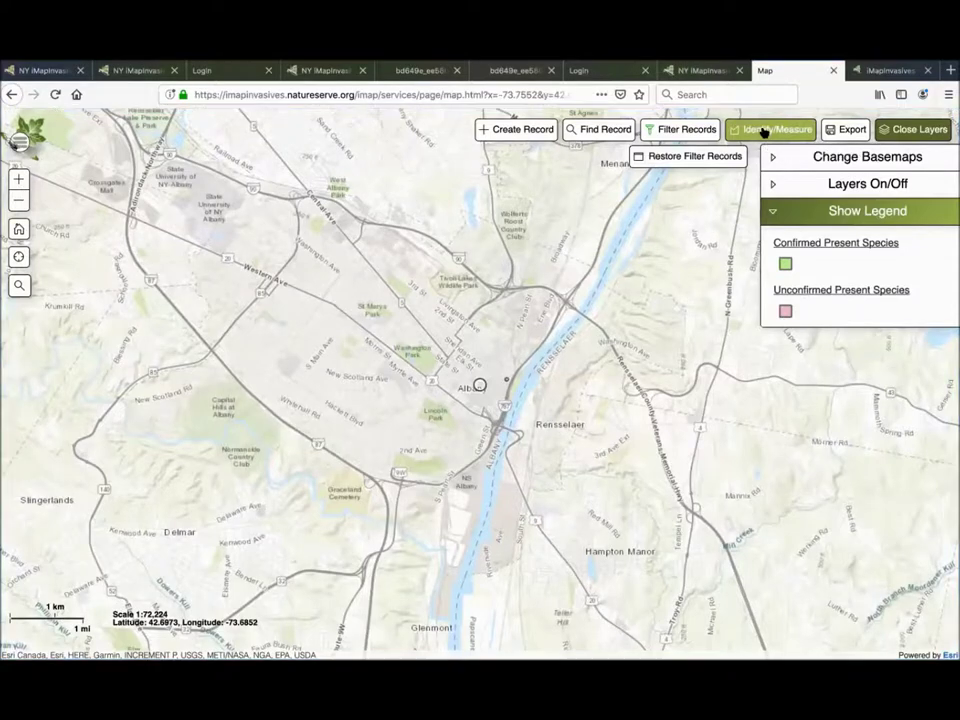
{"action": "left_click", "coordinate": [434, 605]}
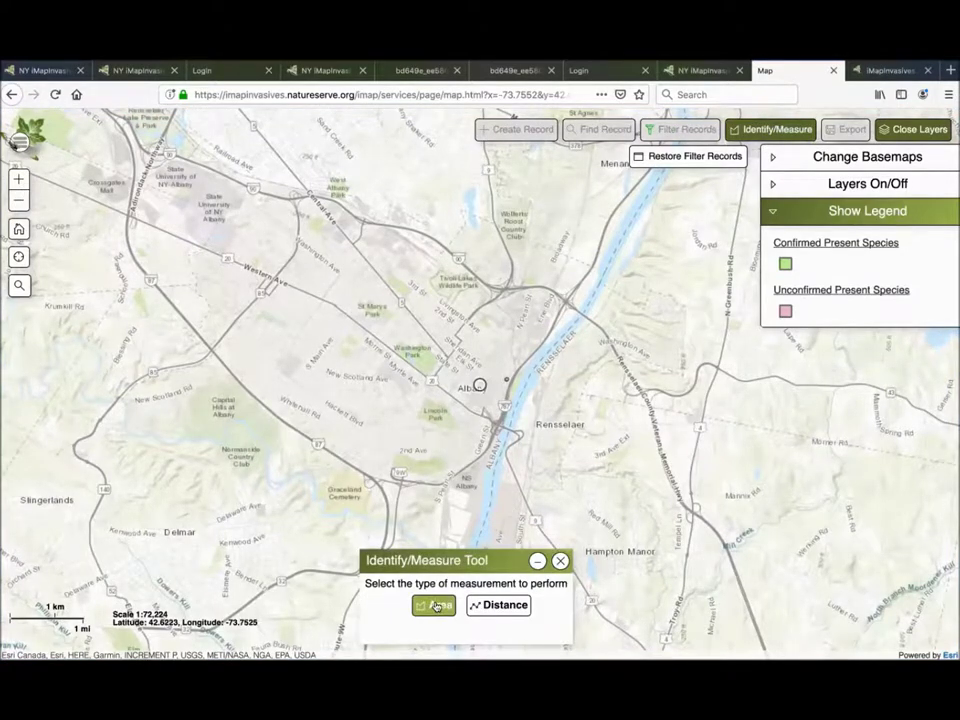
{"action": "left_click", "coordinate": [480, 353]}
{"action": "left_click", "coordinate": [457, 400]}
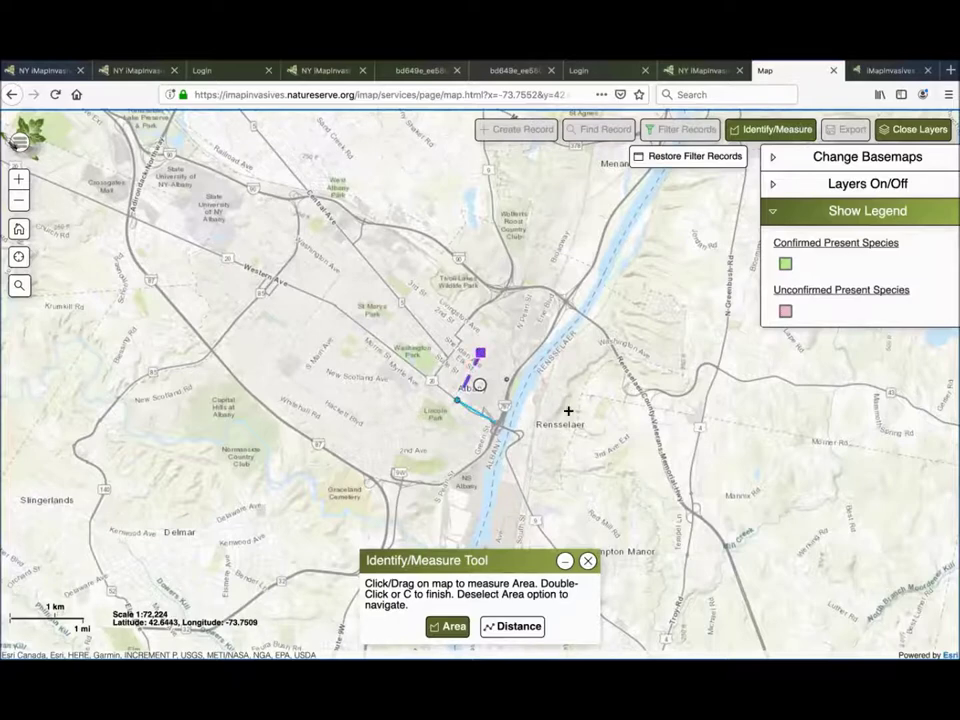
{"action": "left_click", "coordinate": [573, 408]}
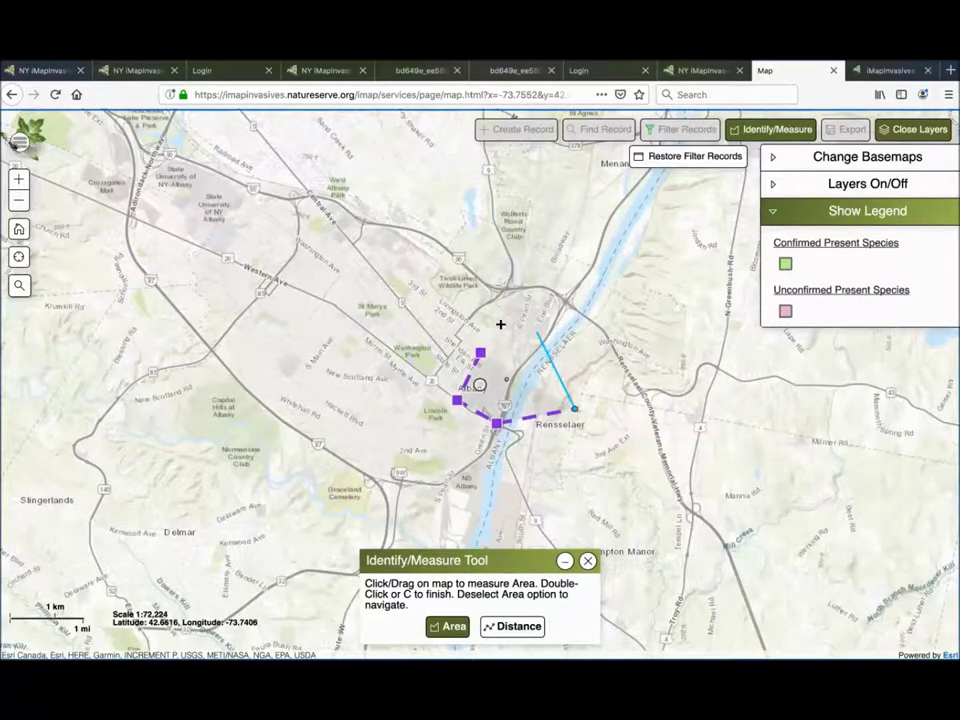
{"action": "key", "text": "c"}
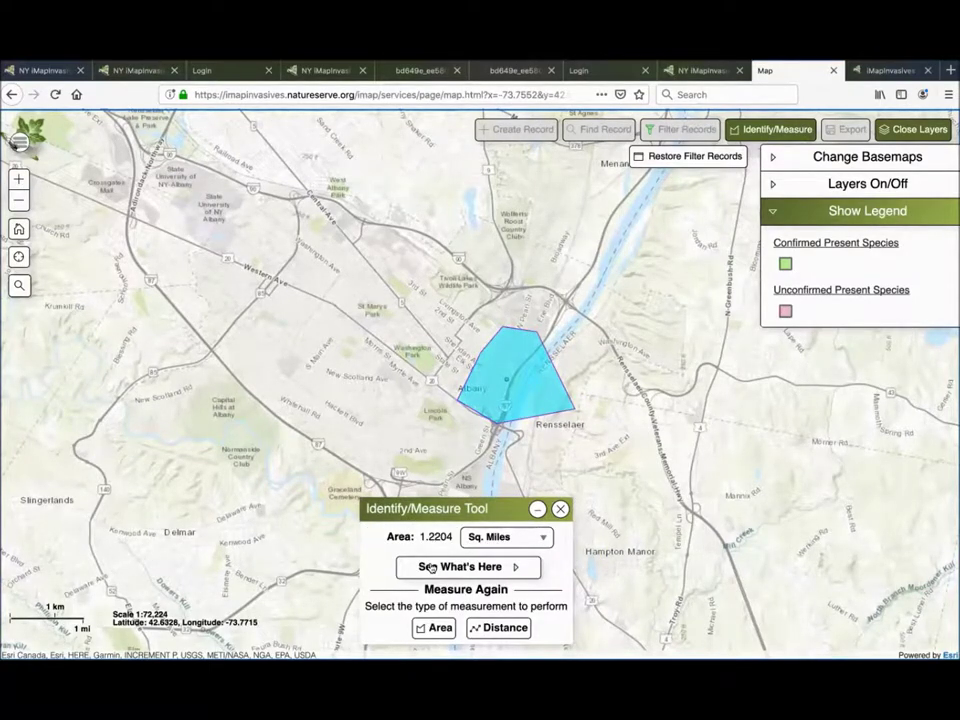
{"action": "left_click", "coordinate": [430, 566]}
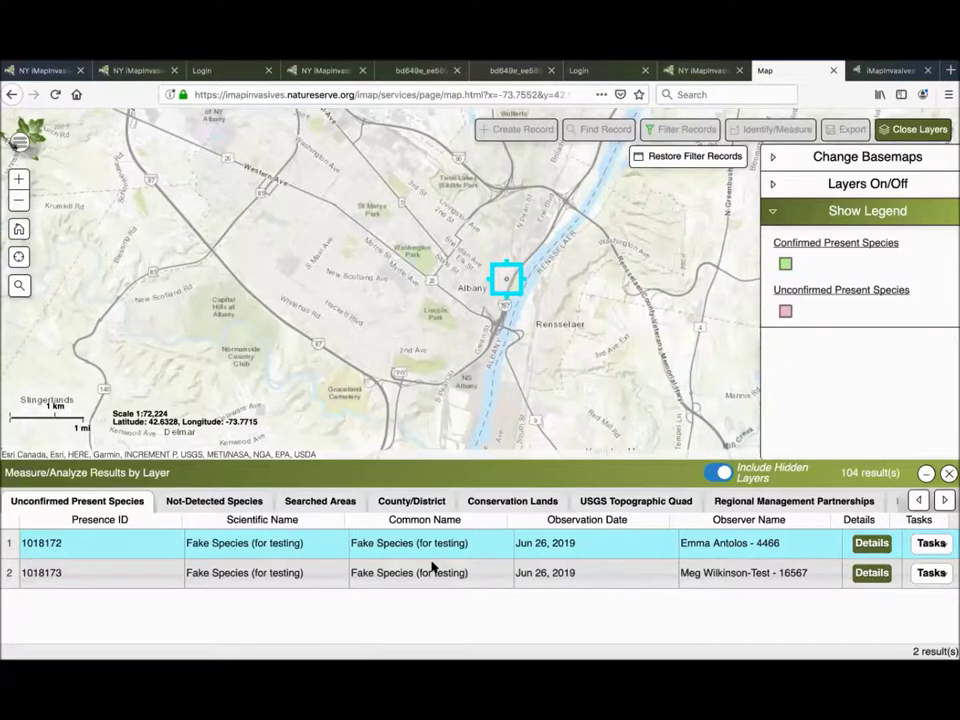
Review the area's results in the Not-Detected Species and Searched Areas layers, then return to Unconfirmed Present Species
{"action": "left_click", "coordinate": [505, 497]}
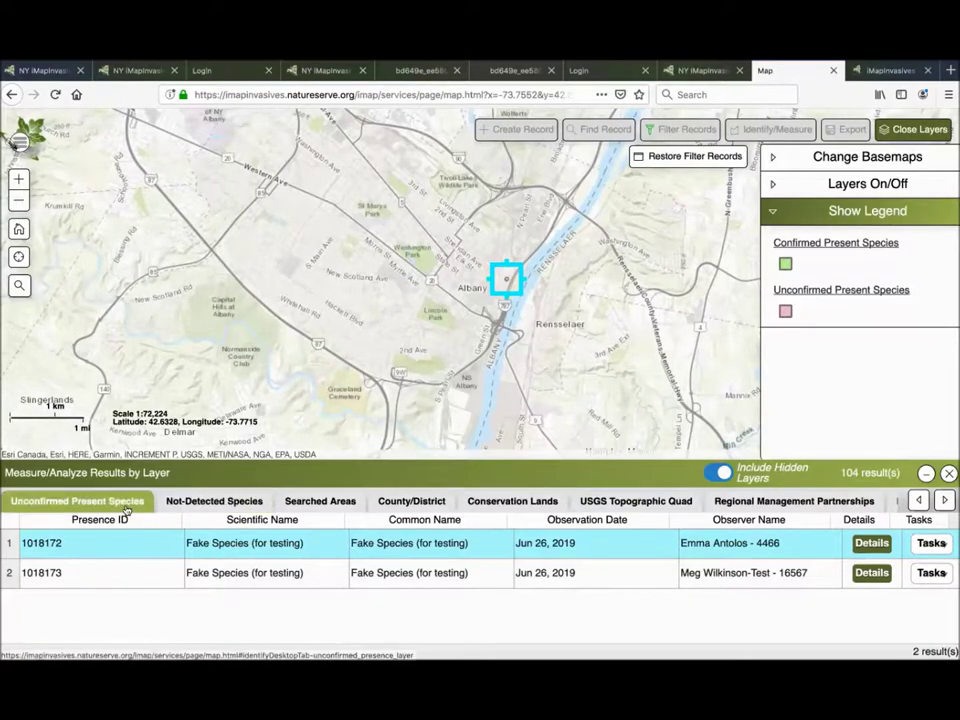
{"action": "left_click", "coordinate": [190, 506]}
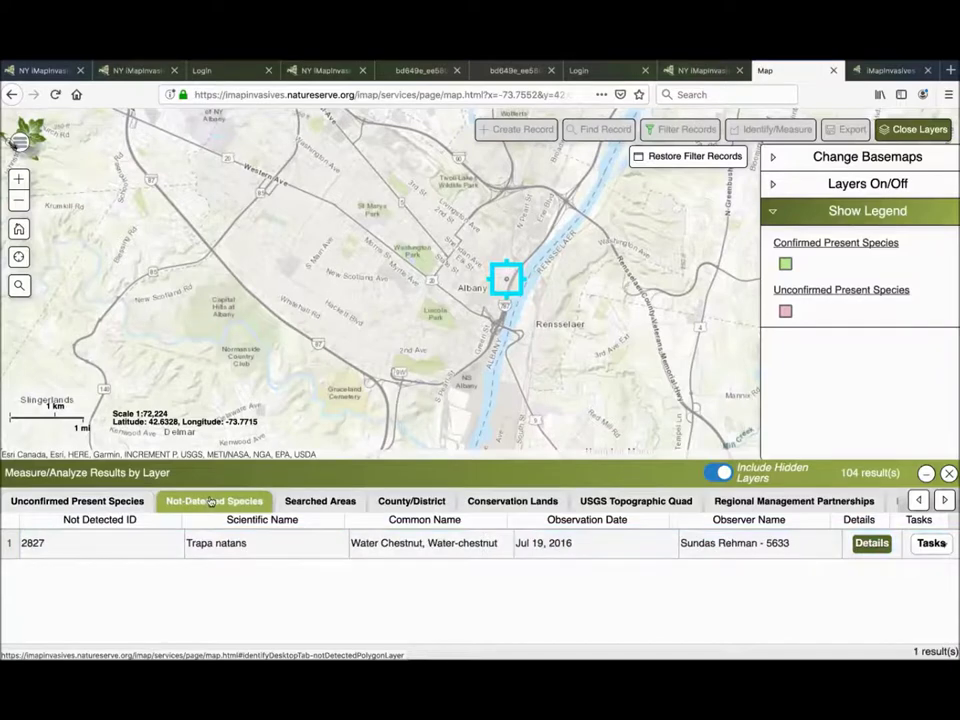
{"action": "left_click", "coordinate": [320, 501]}
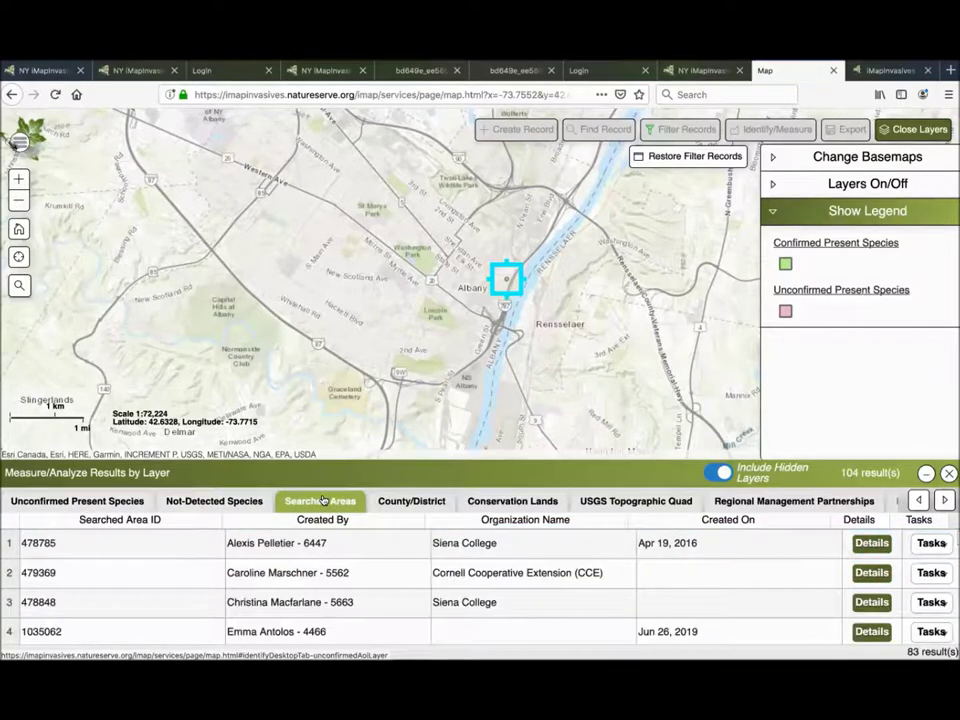
{"action": "left_click", "coordinate": [113, 504]}
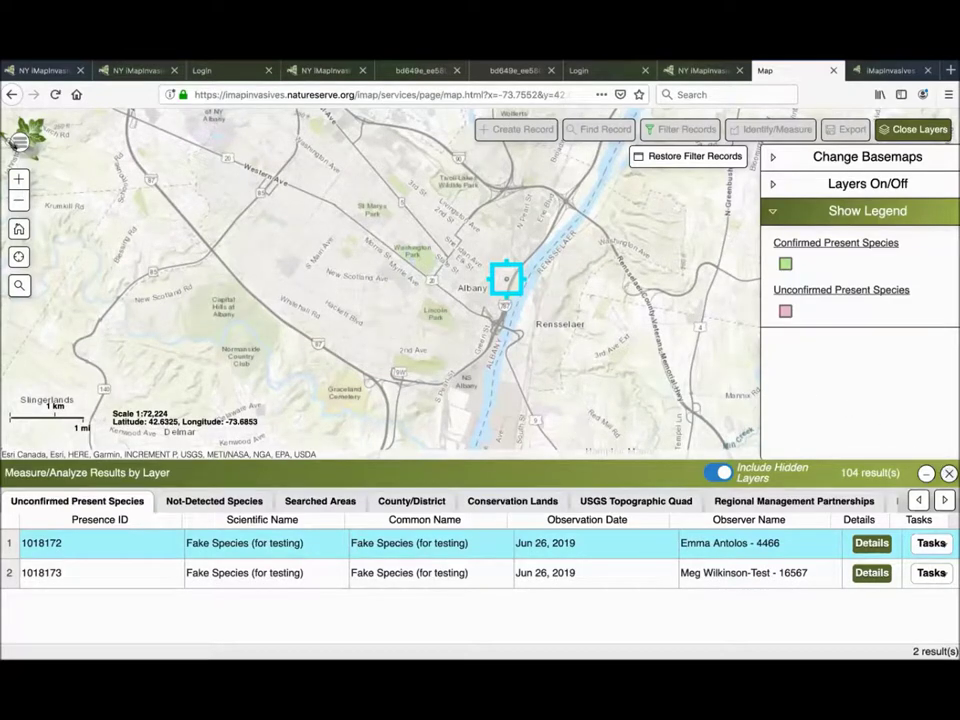
Restore the record filter, close the Identify/Measure tool and clear the Fake Species filter from the map
{"action": "left_click", "coordinate": [672, 157]}
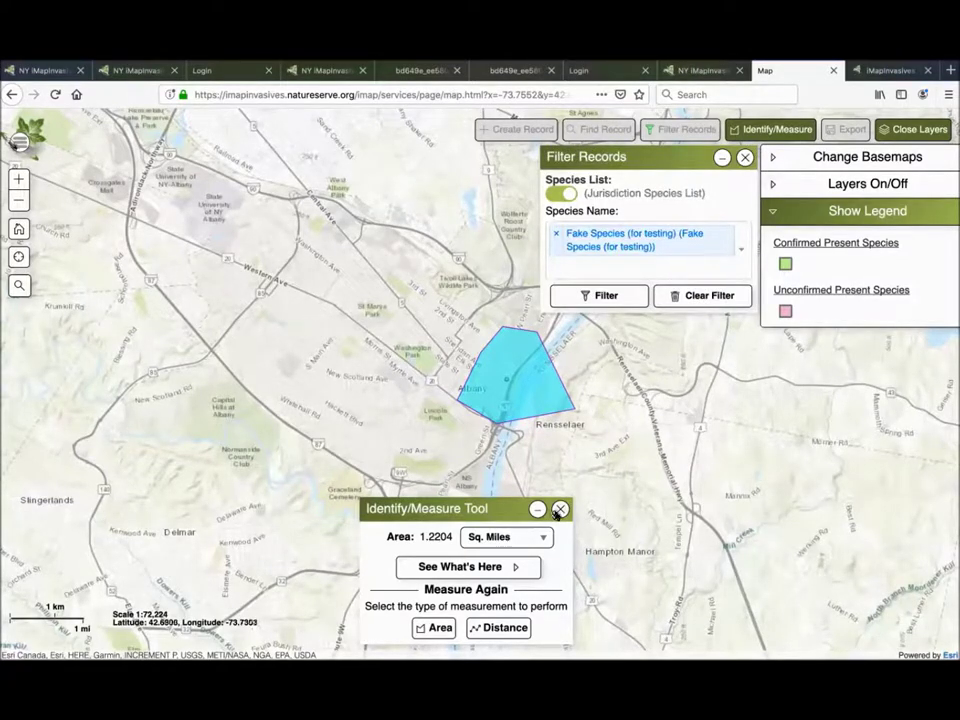
{"action": "left_click", "coordinate": [560, 509]}
{"action": "left_click", "coordinate": [700, 296]}
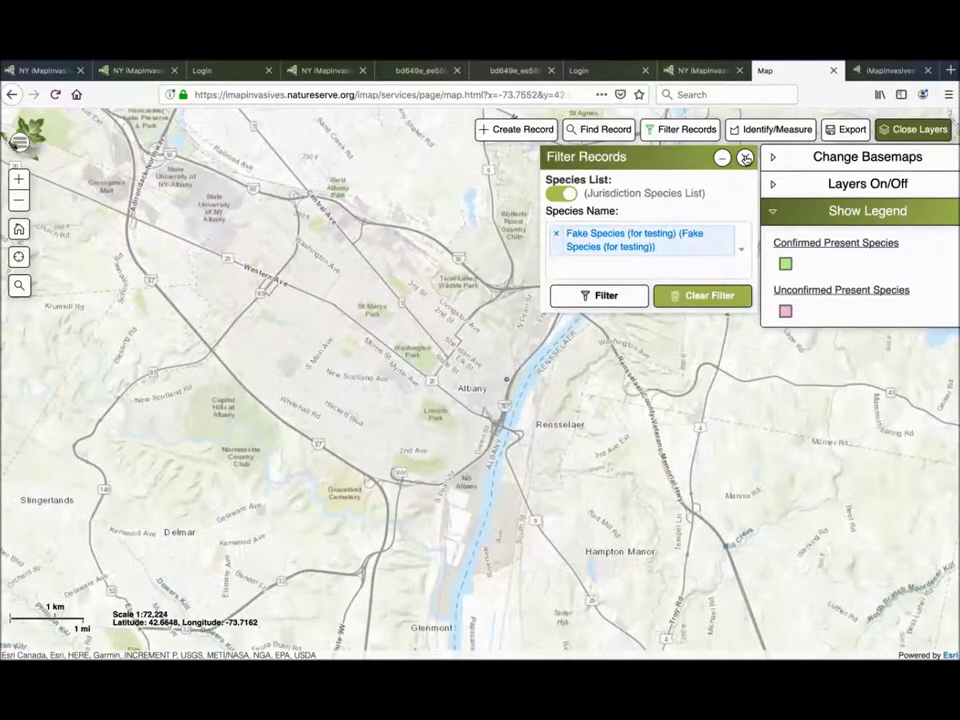
Filter the map records to Tree-of-heaven; Chinese Sumac; Ailanthus (Ailanthus altissima)
{"action": "left_click", "coordinate": [644, 229]}
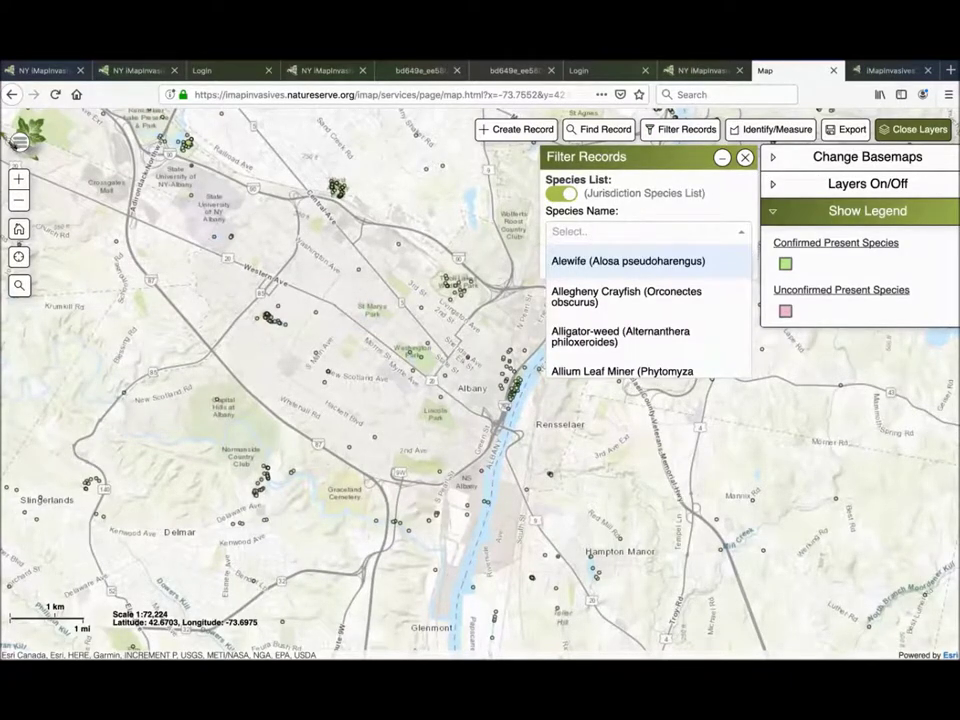
{"action": "type", "text": "tree"}
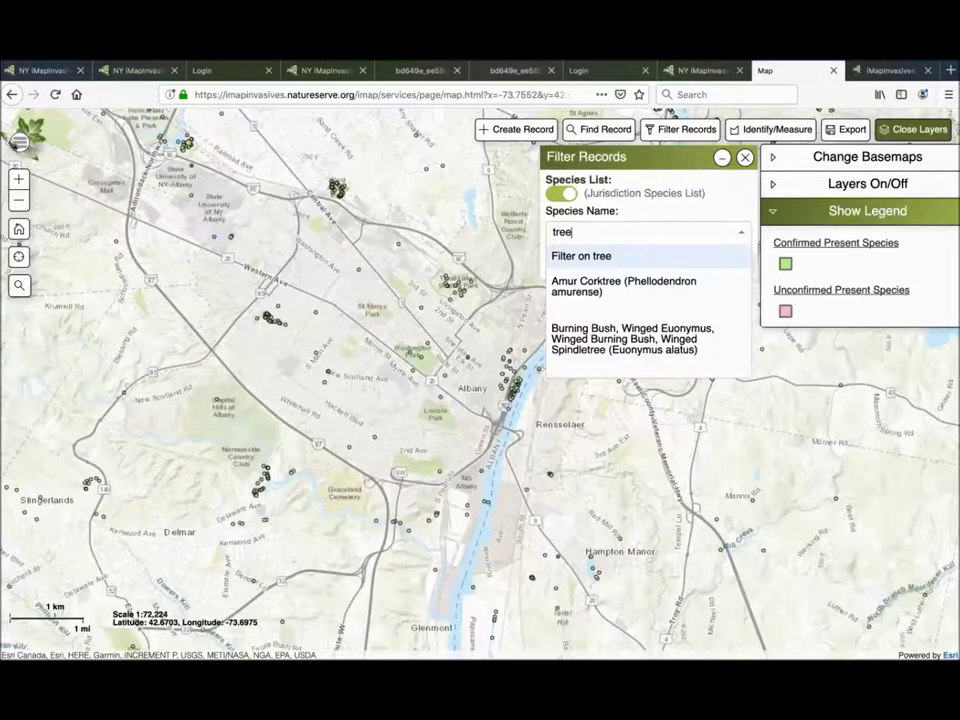
{"action": "key", "text": "BackSpace"}
{"action": "key", "text": "BackSpace"}
{"action": "key", "text": "BackSpace"}
{"action": "key", "text": "BackSpace"}
{"action": "type", "text": "heaven"}
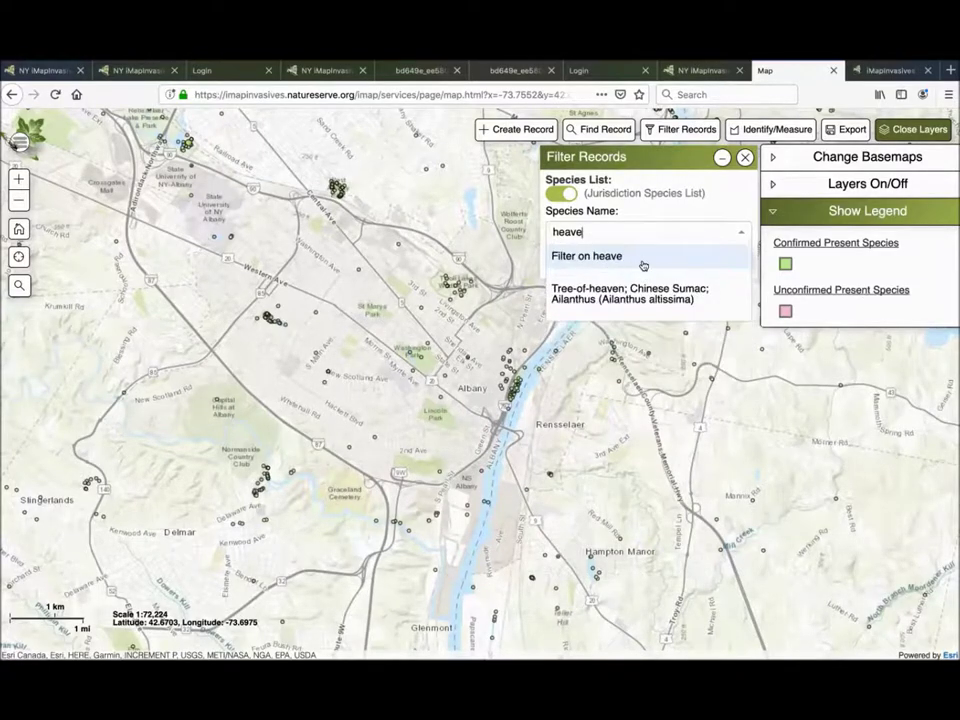
{"action": "left_click", "coordinate": [627, 298]}
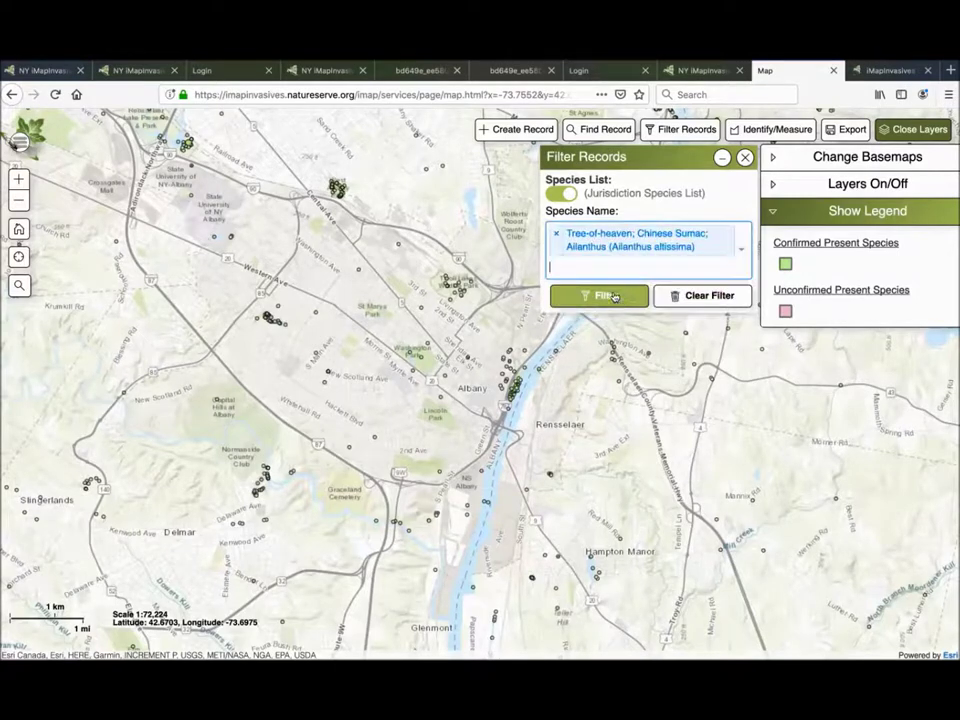
{"action": "left_click", "coordinate": [603, 296]}
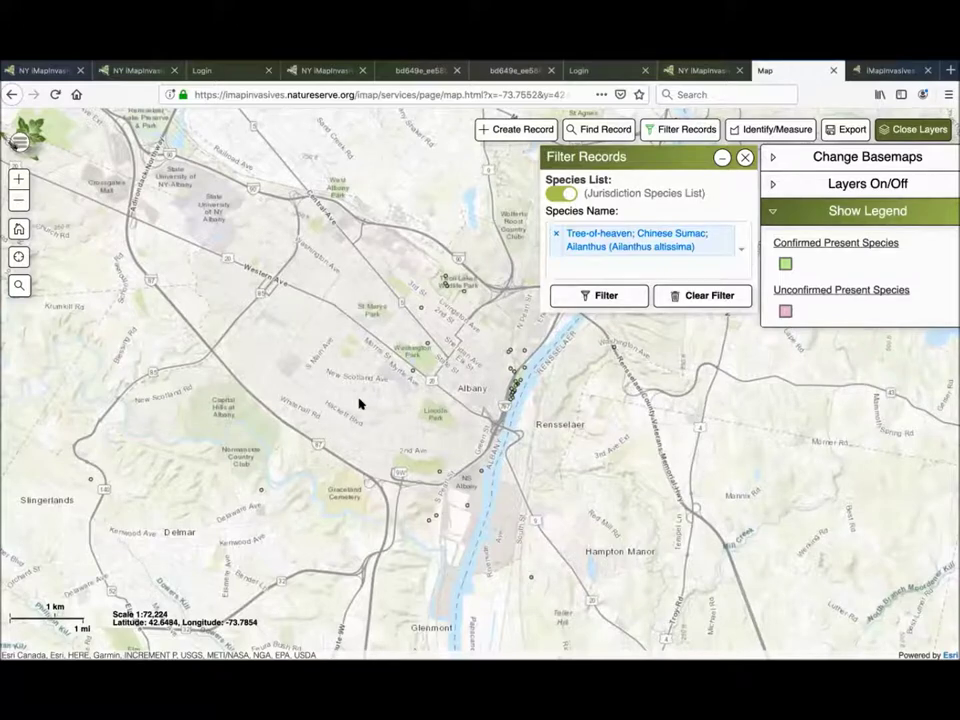
{"action": "left_click", "coordinate": [627, 296]}
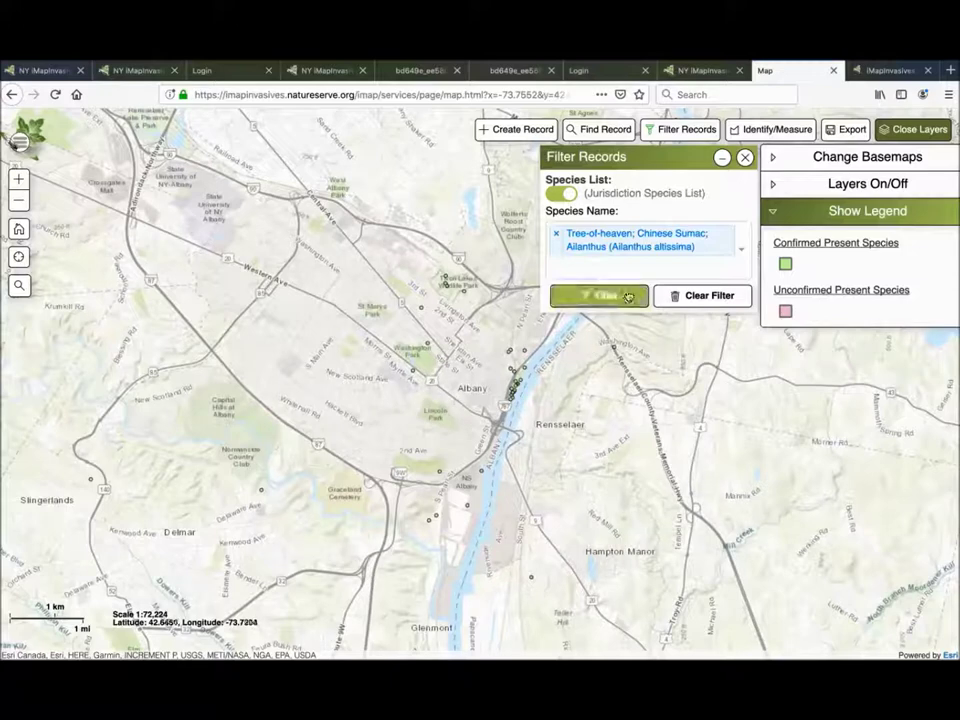
Clear the Tree-of-heaven filter and filter the map records to Water Chestnut, Water-chestnut (Trapa natans)
{"action": "left_click", "coordinate": [701, 300]}
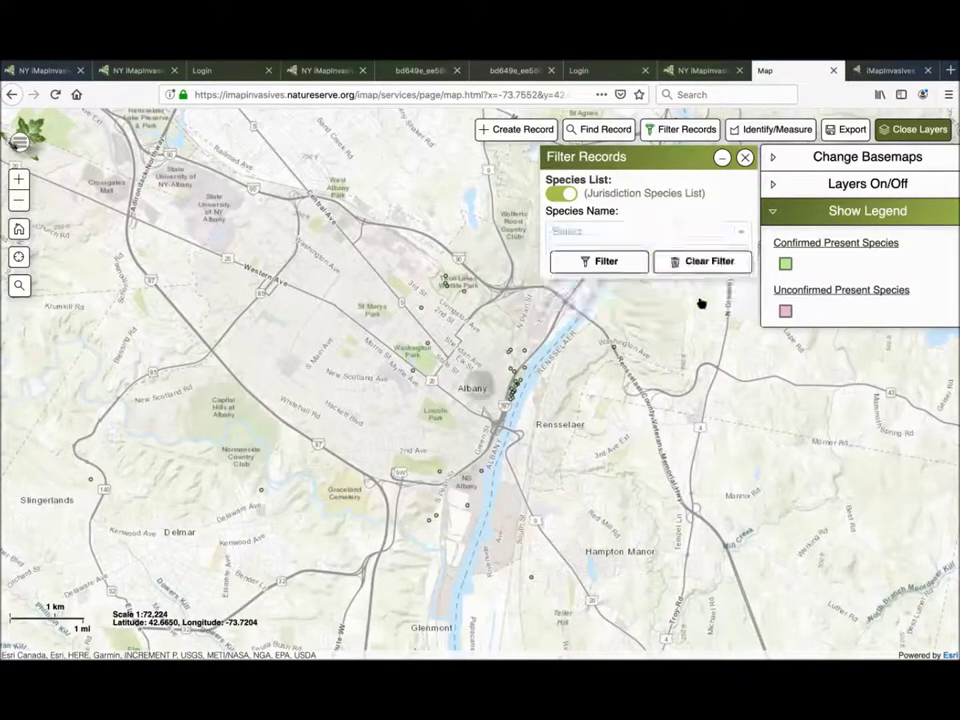
{"action": "left_click", "coordinate": [626, 232]}
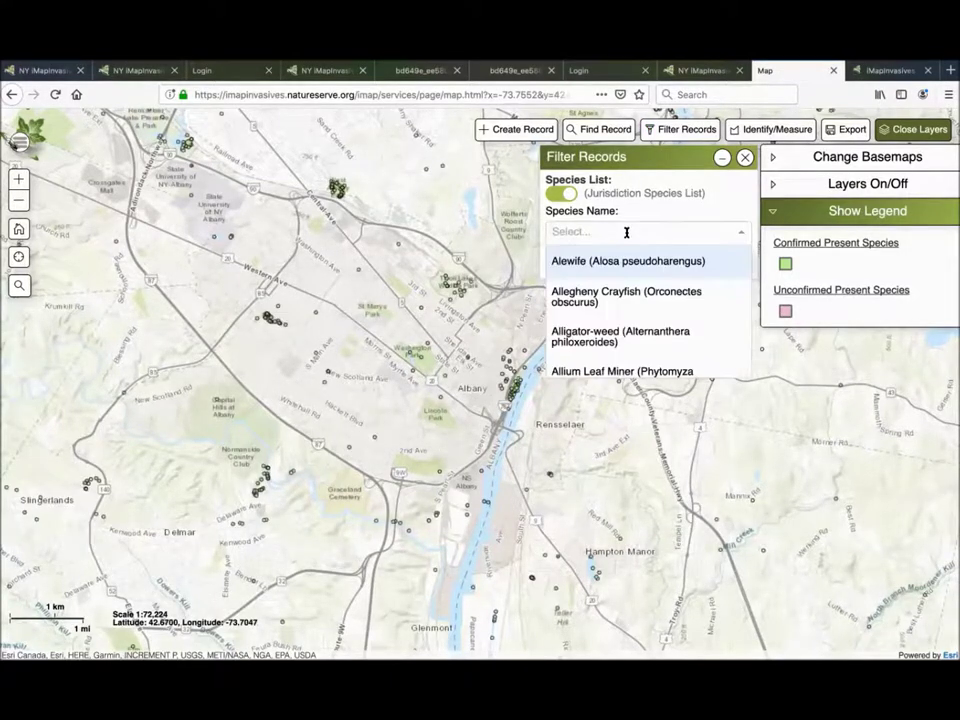
{"action": "type", "text": "water"}
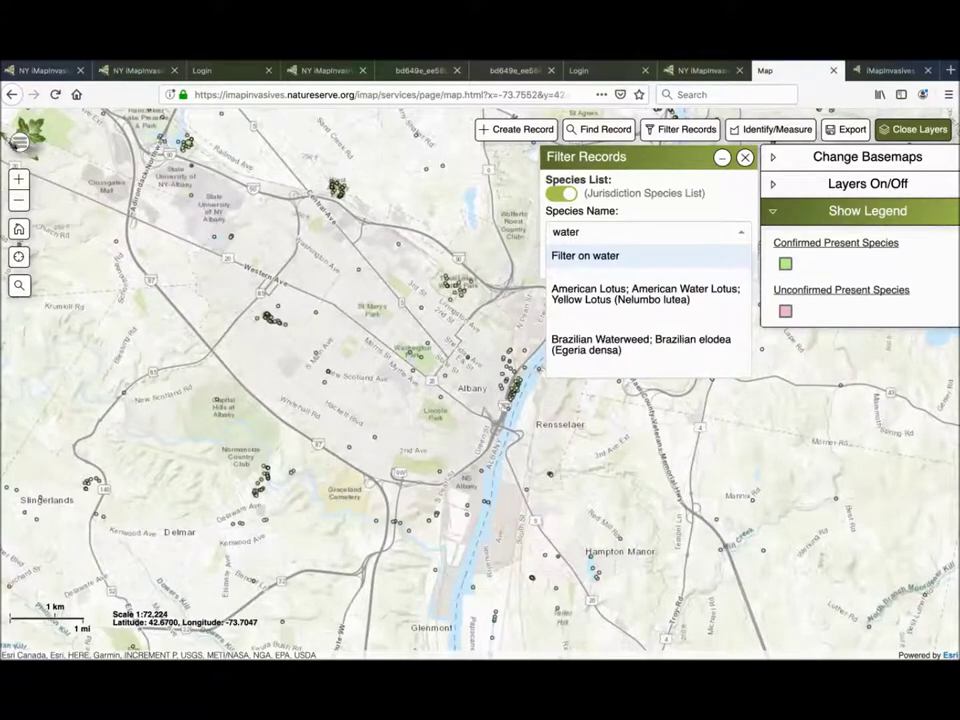
{"action": "type", "text": " ch"}
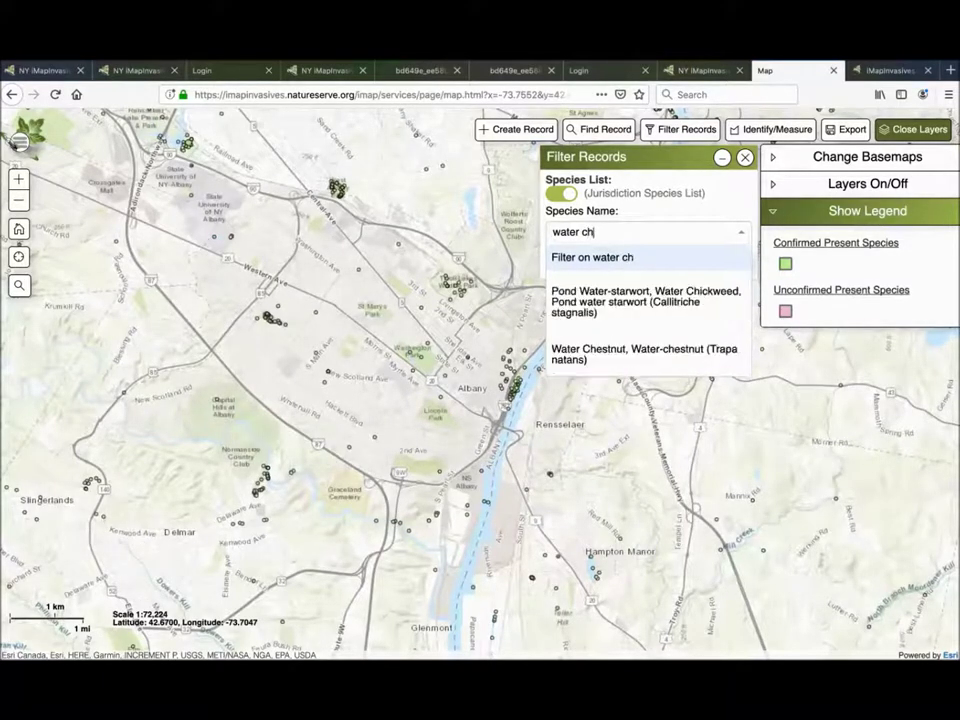
{"action": "left_click", "coordinate": [614, 347]}
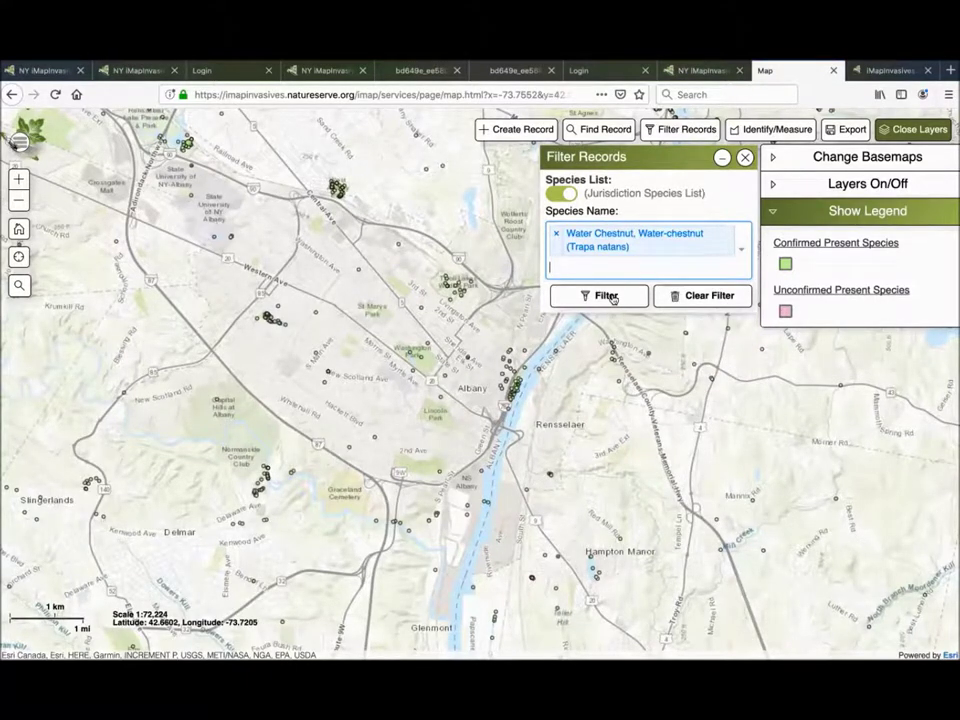
{"action": "left_click", "coordinate": [612, 297]}
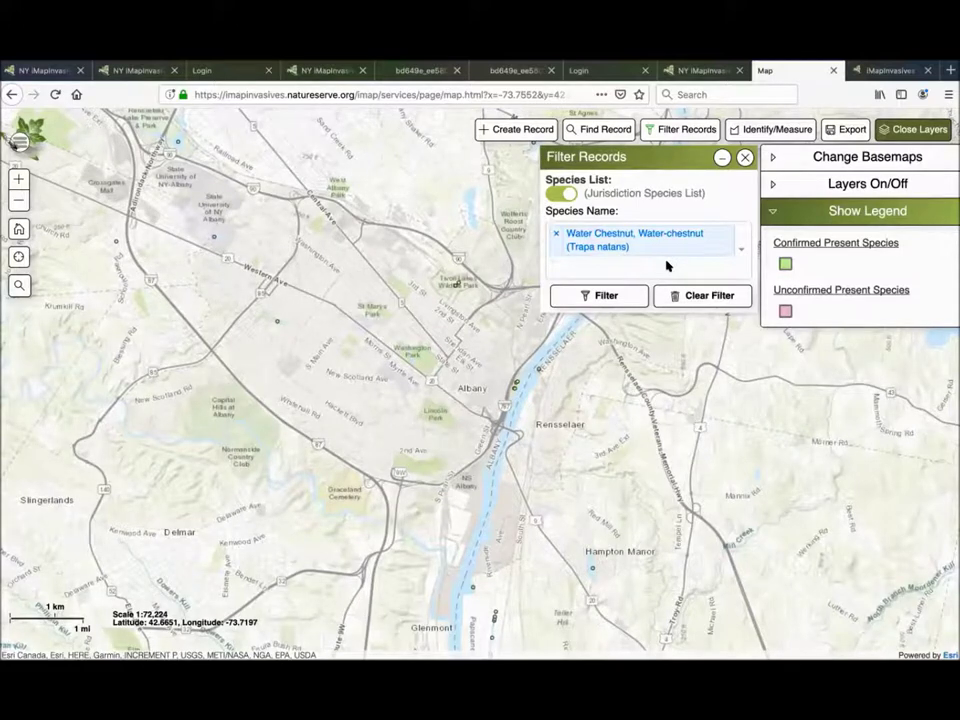
Replace Water Chestnut with Jumping Worms (species unknown) in the record filter, apply it and minimize the filter to view the wider Albany area
{"action": "left_click", "coordinate": [555, 234]}
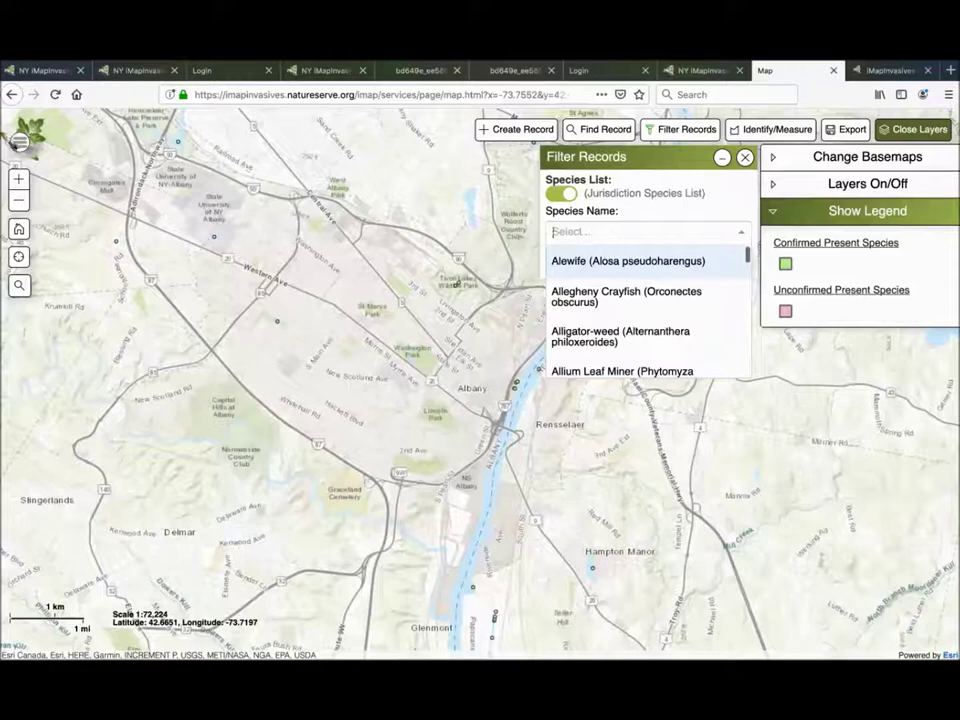
{"action": "type", "text": "jumpi"}
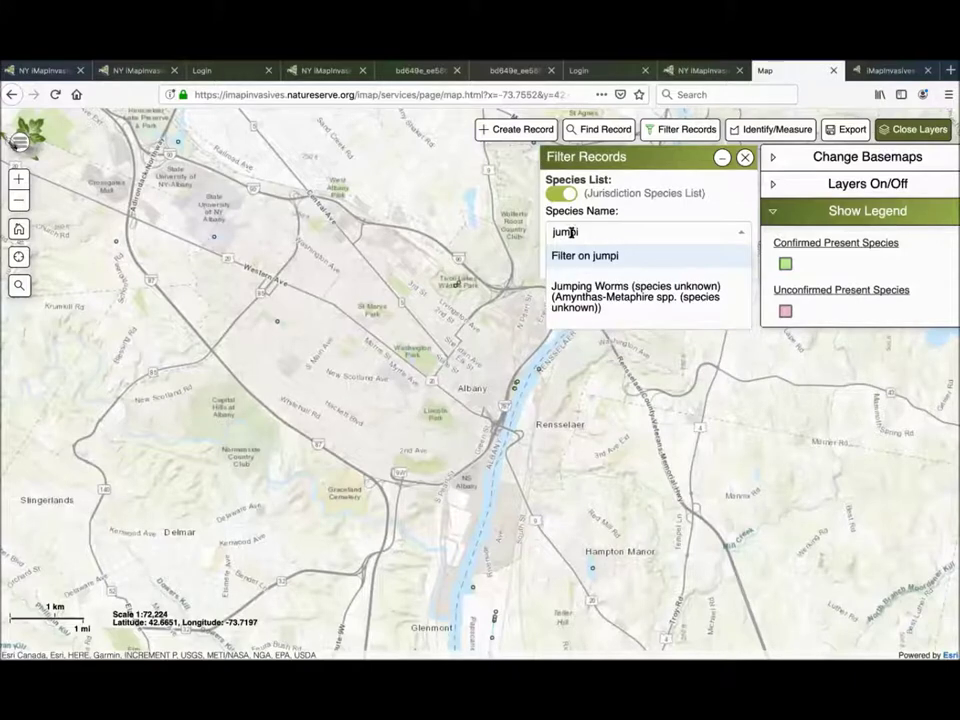
{"action": "left_click", "coordinate": [607, 306]}
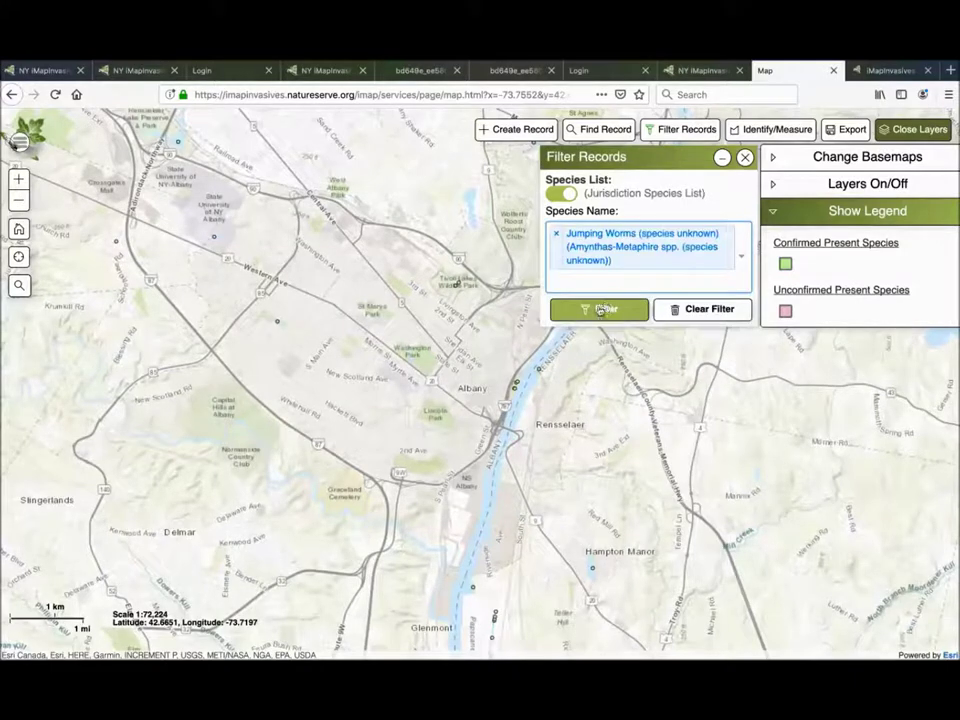
{"action": "left_click", "coordinate": [598, 310]}
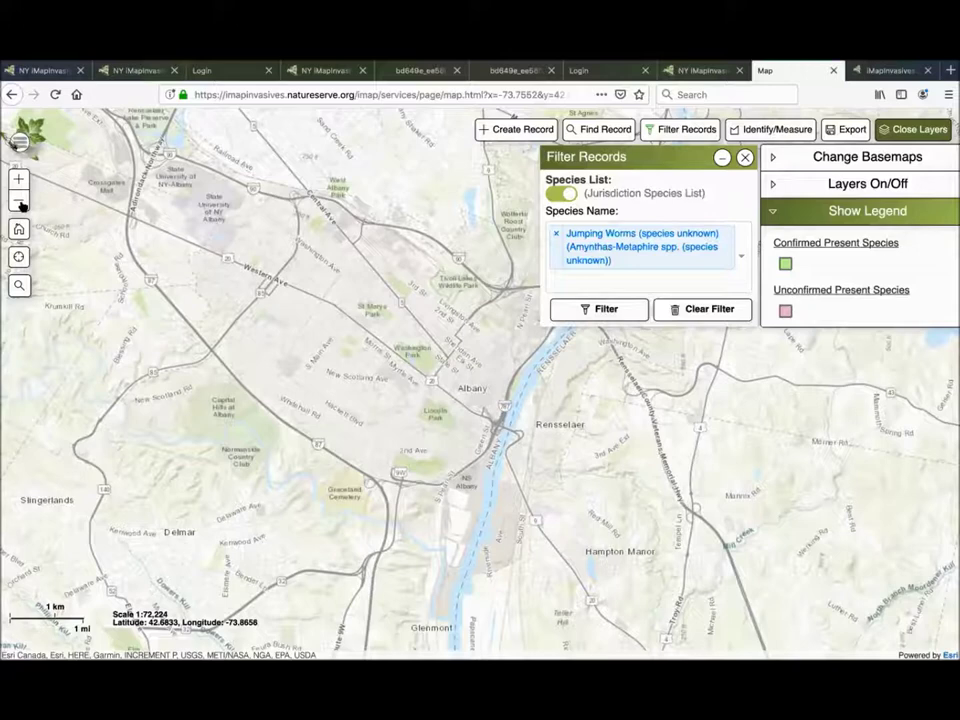
{"action": "left_click", "coordinate": [722, 157]}
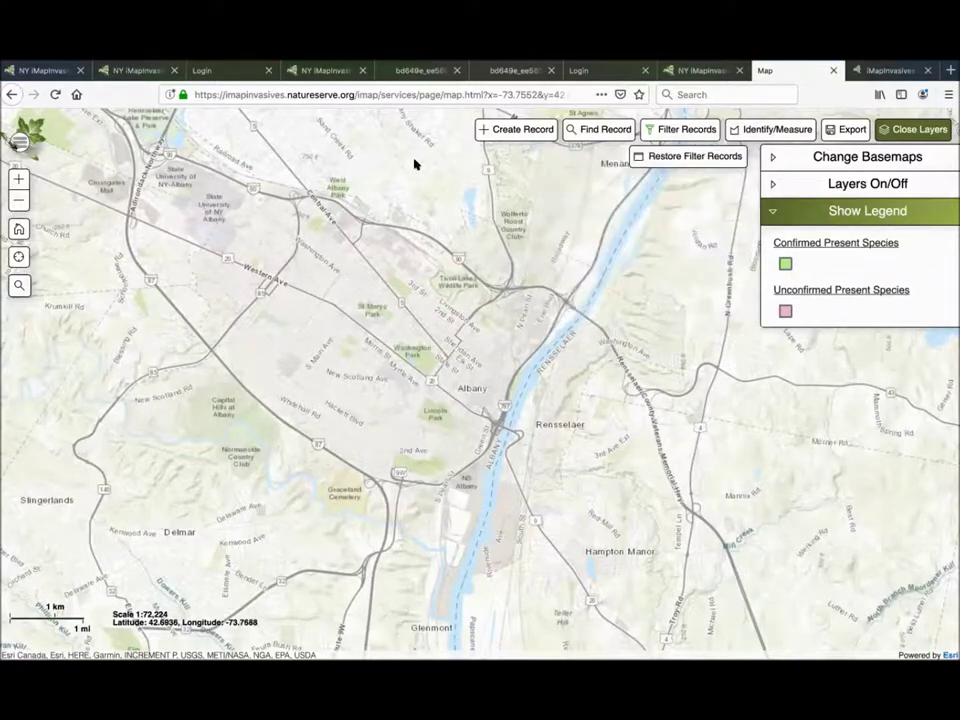
{"action": "left_click", "coordinate": [18, 204]}
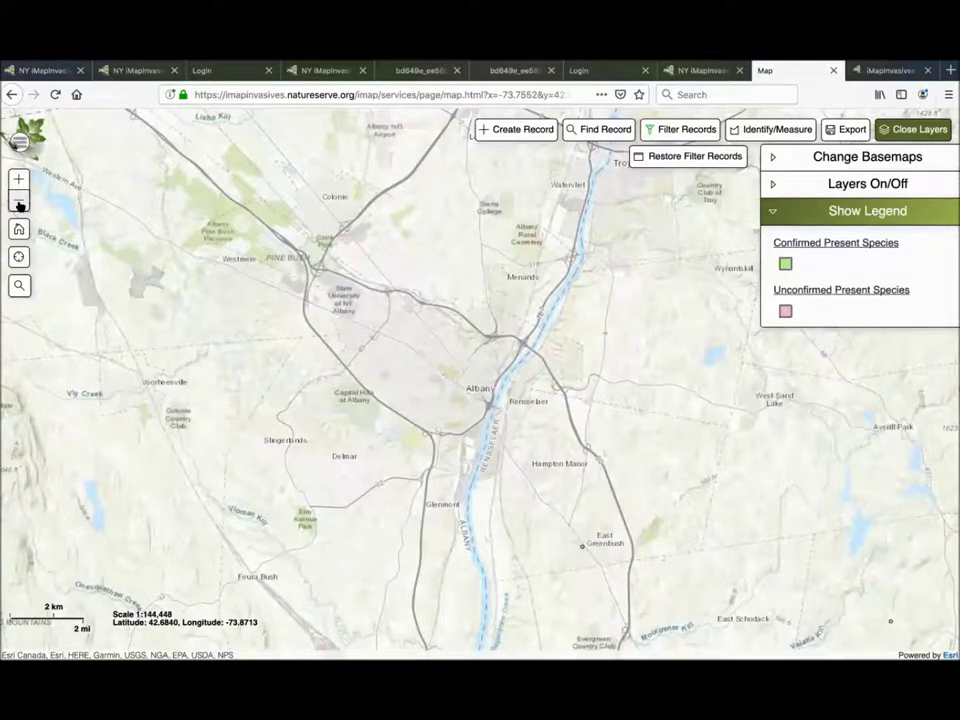
Bring up the already open iMapInvasives Trainings page of the NY iMapInvasives website
{"action": "left_click", "coordinate": [140, 68]}
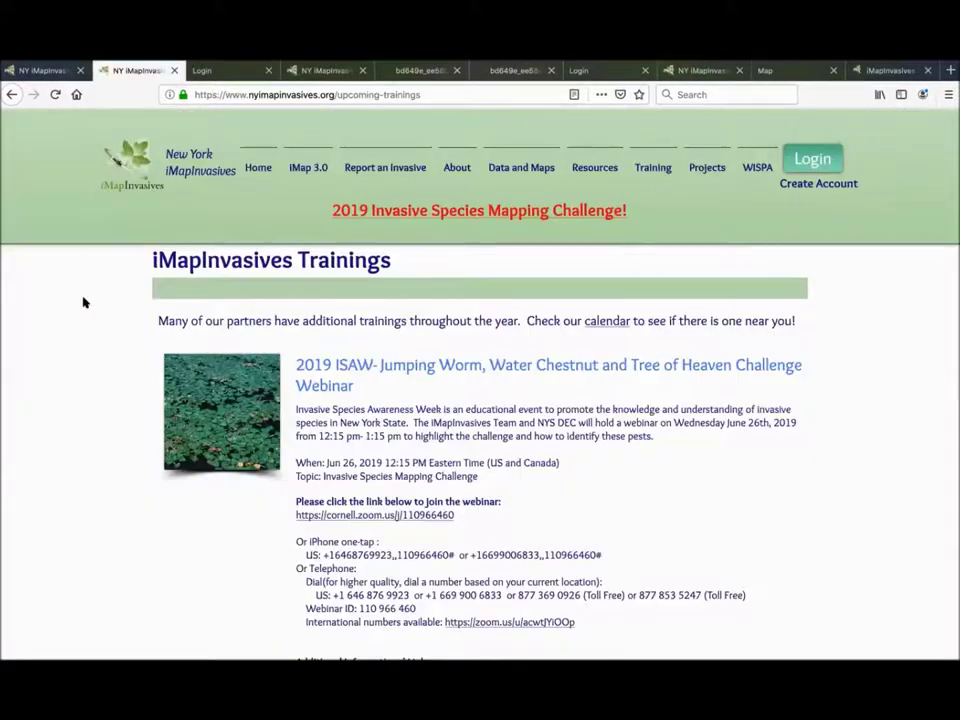